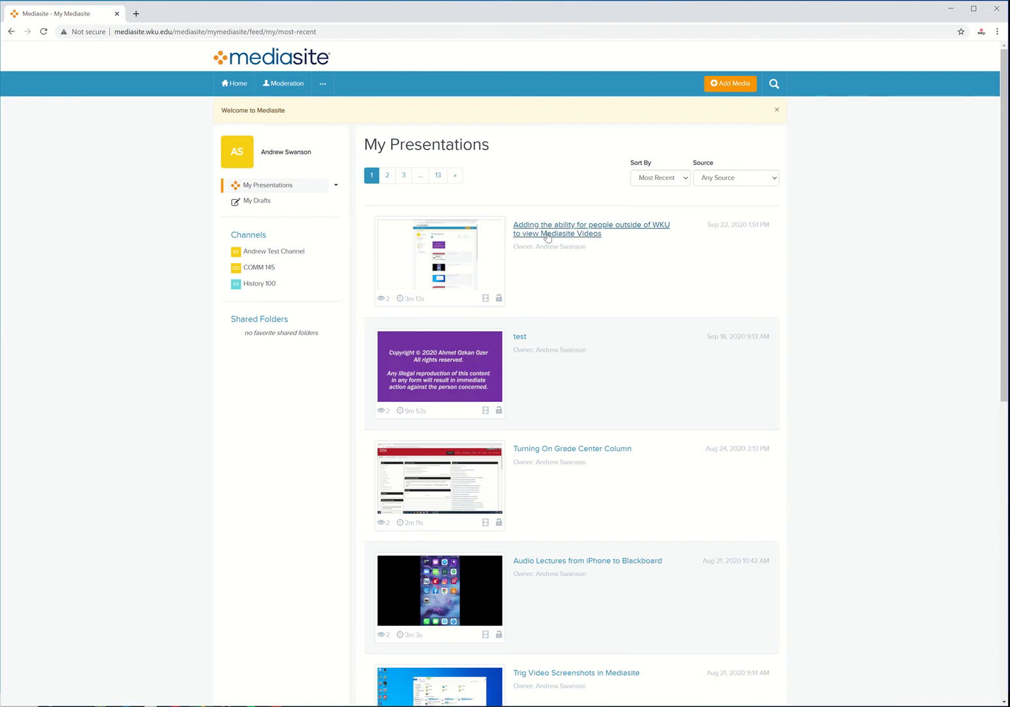
Enable Vodcast delivery with the "Vodcast at 2.5Mbps" project for the presentation about people outside of WKU viewing Mediasite videos, and save
{"action": "left_click", "coordinate": [548, 236]}
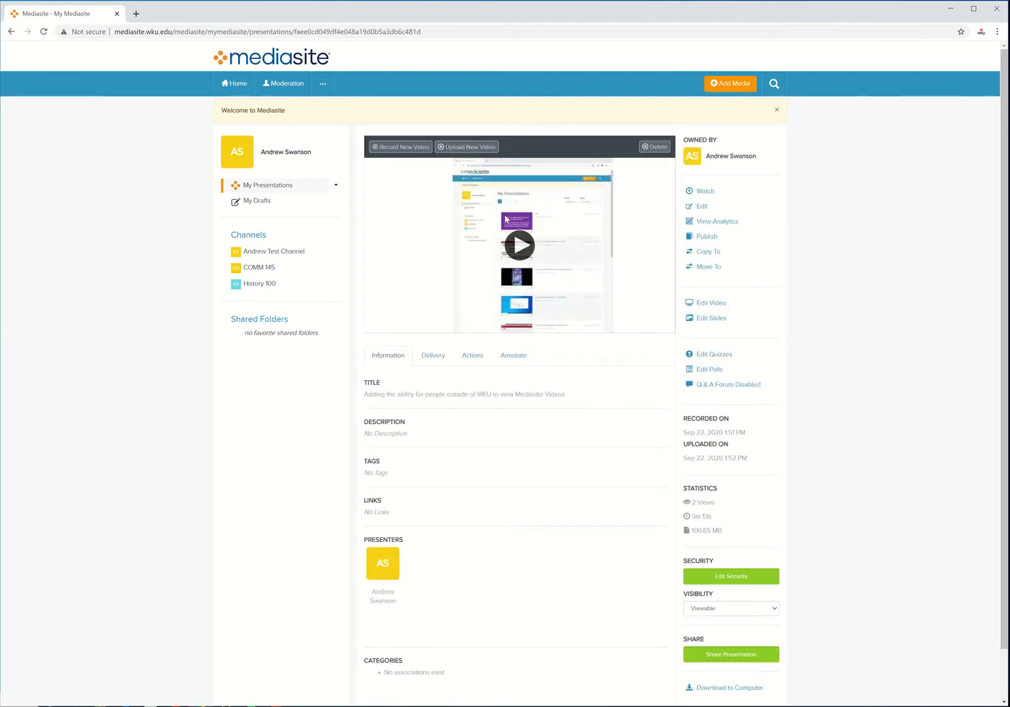
{"action": "left_click", "coordinate": [701, 206]}
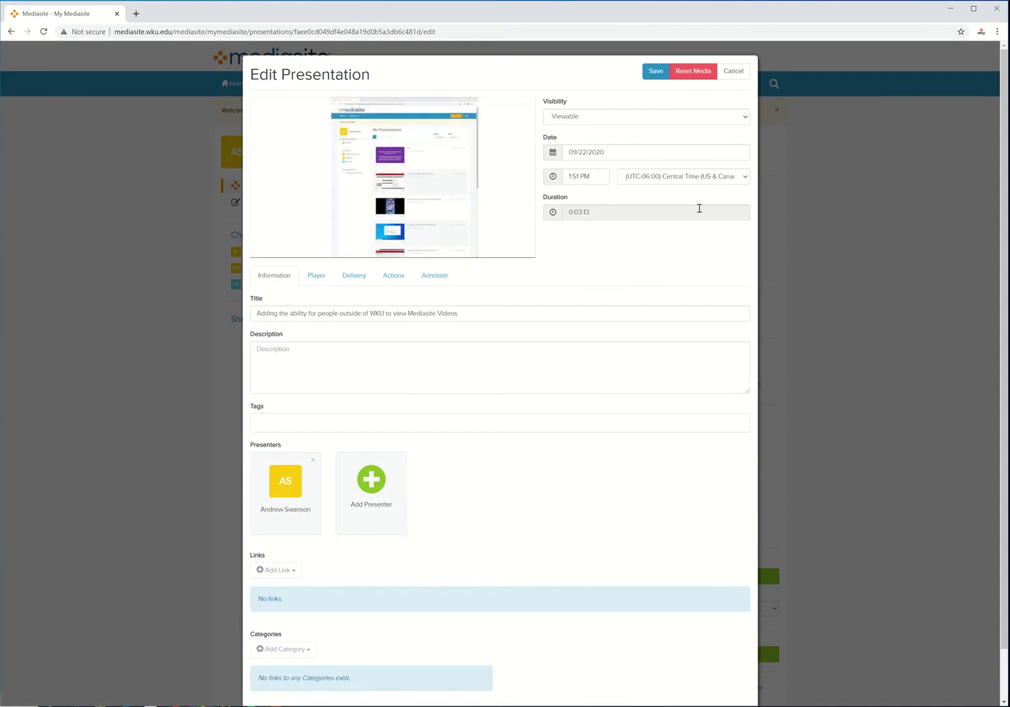
{"action": "left_click", "coordinate": [355, 279]}
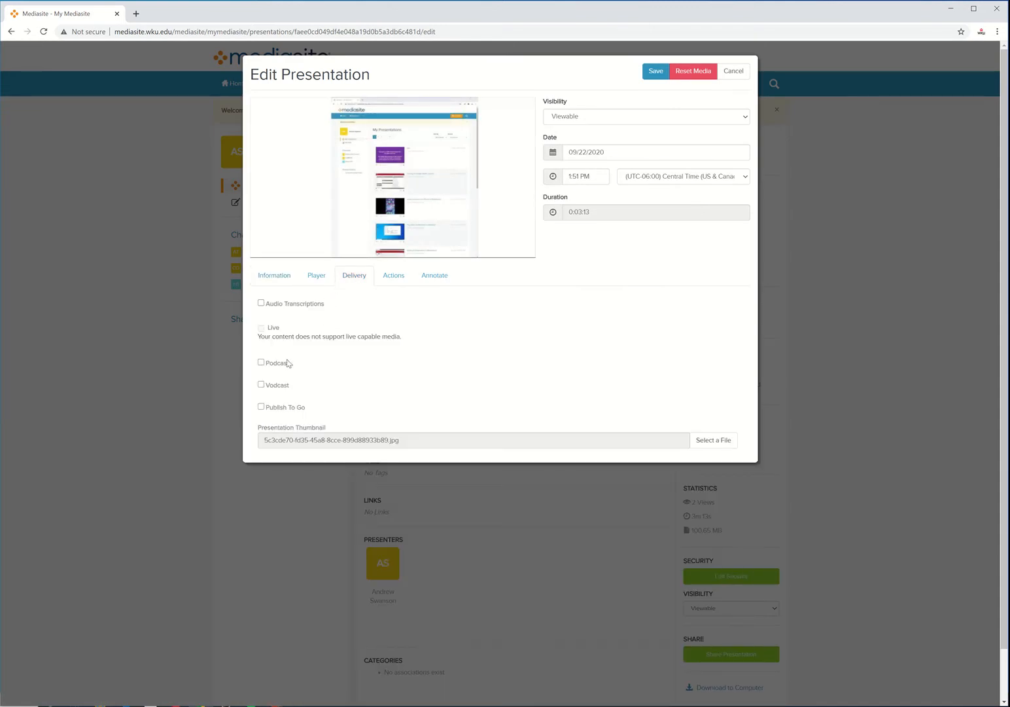
{"action": "left_click", "coordinate": [261, 384]}
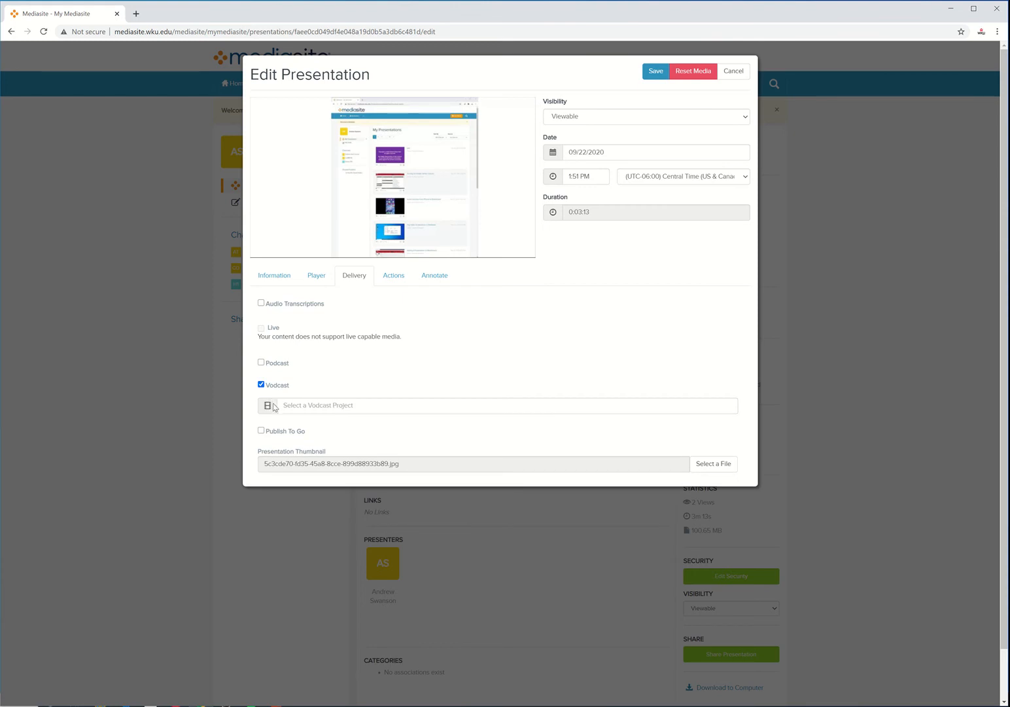
{"action": "left_click", "coordinate": [298, 406]}
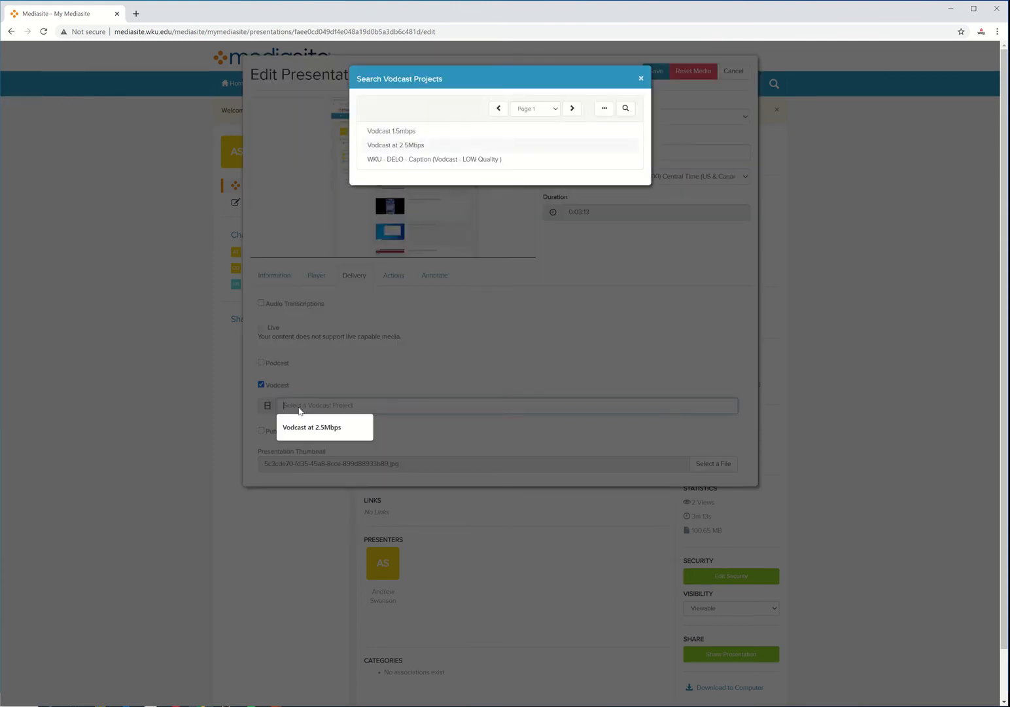
{"action": "left_click", "coordinate": [392, 145]}
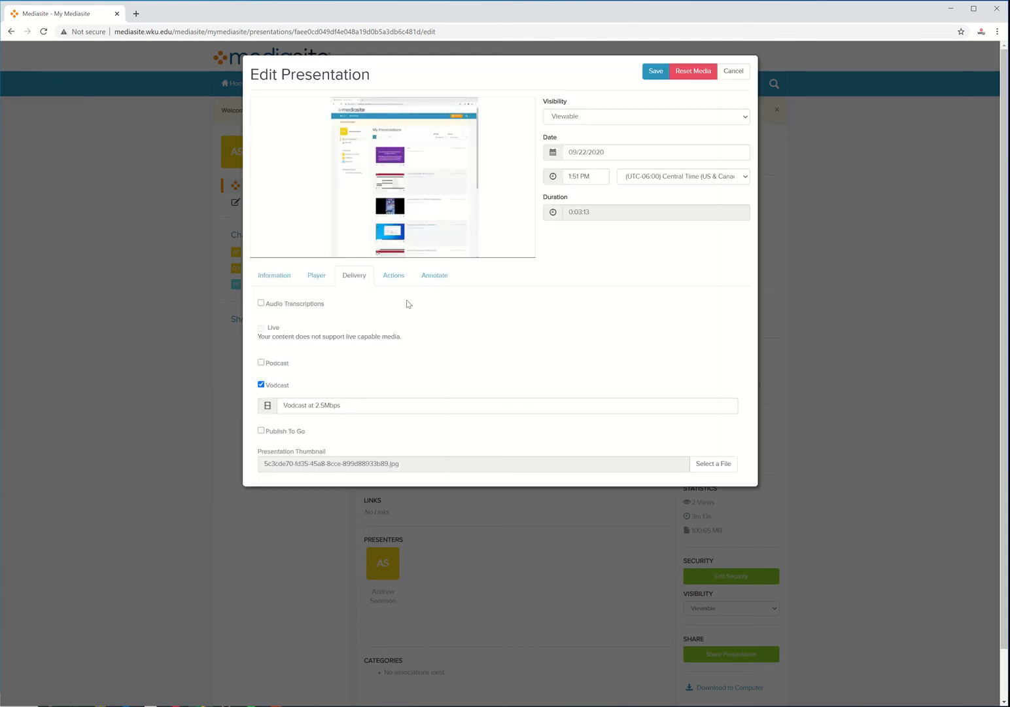
{"action": "left_click", "coordinate": [656, 72]}
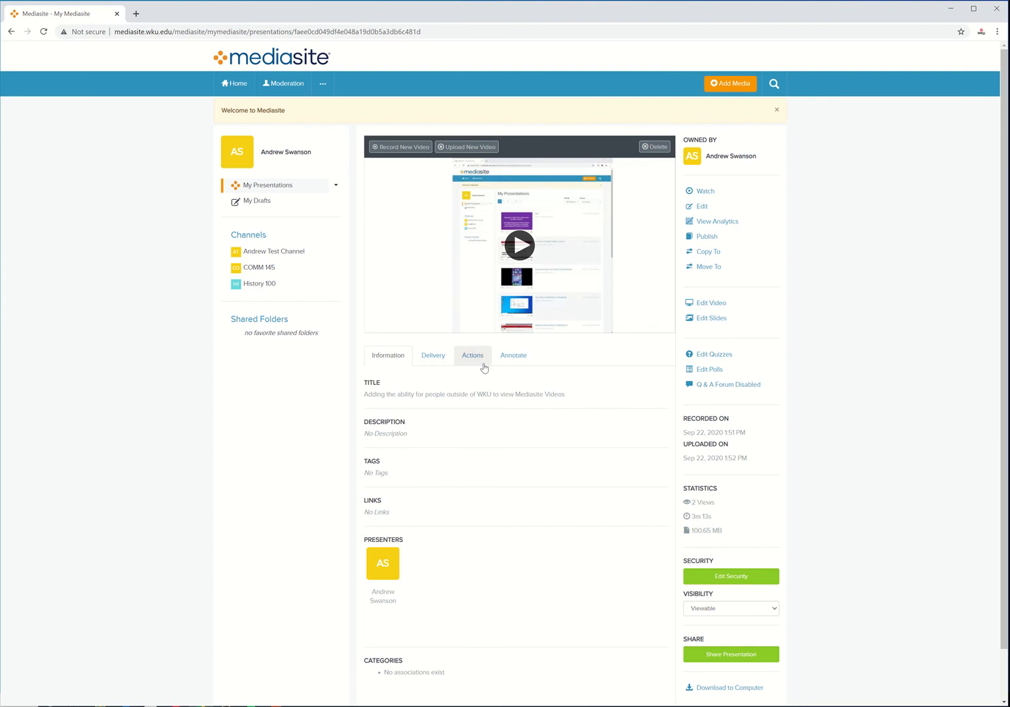
Check the vodcast's worker status in the presentation's delivery details
{"action": "left_click", "coordinate": [428, 362]}
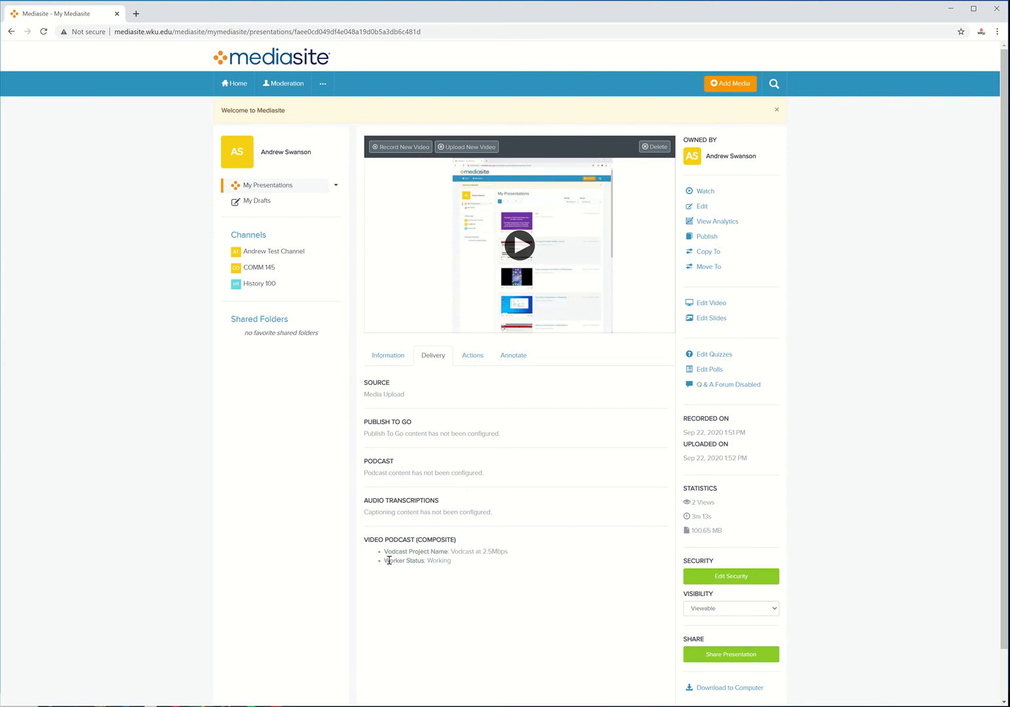
{"action": "left_click_drag", "start_coordinate": [385, 560], "coordinate": [456, 567]}
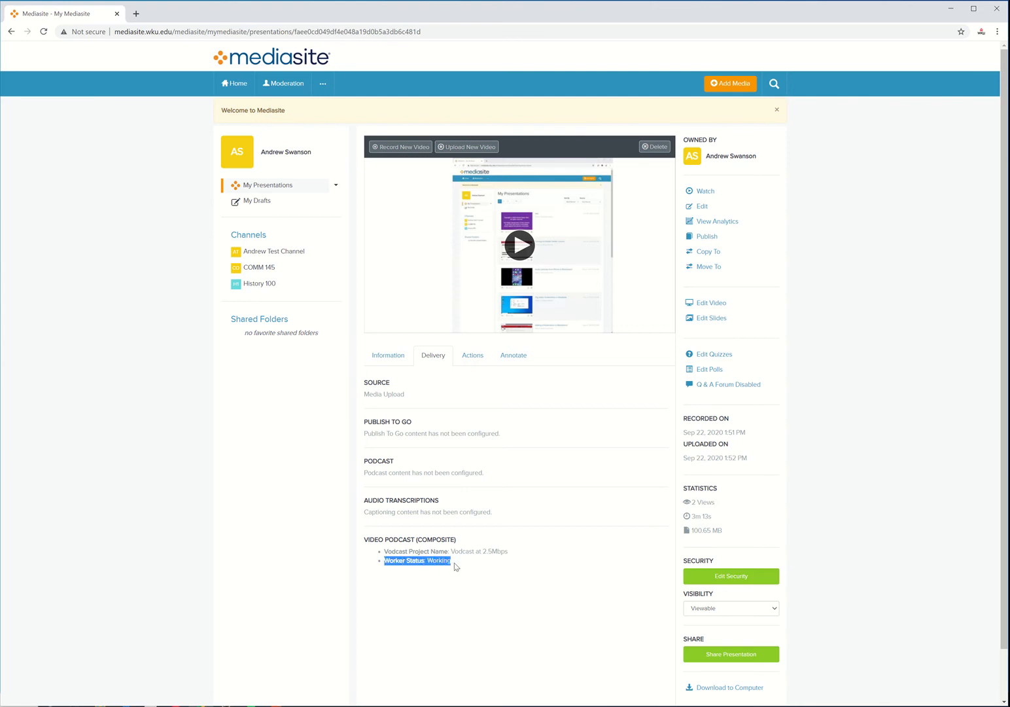
{"action": "left_click", "coordinate": [456, 567]}
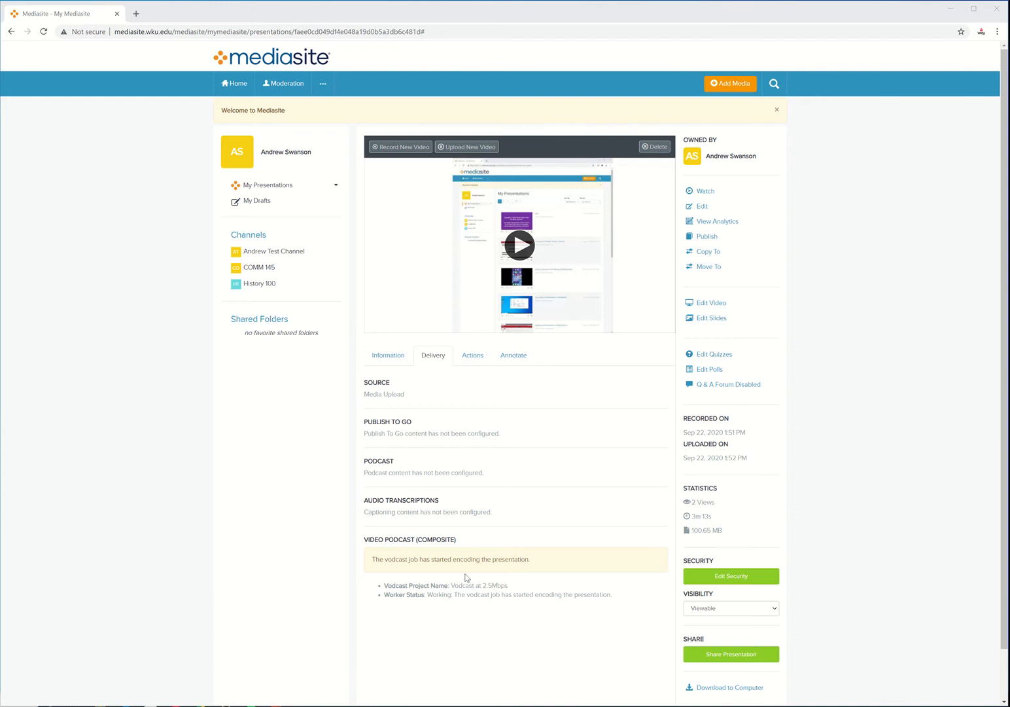
Check the vodcast's file server URL and download the vodcast to the computer
{"action": "left_click", "coordinate": [712, 688]}
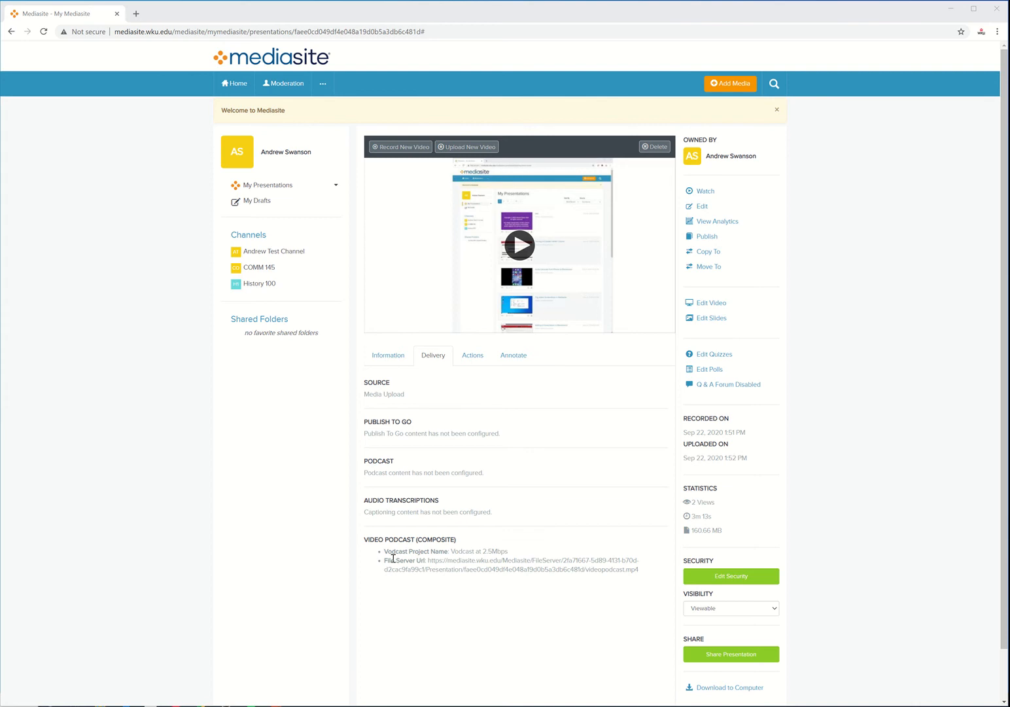
{"action": "left_click_drag", "start_coordinate": [384, 551], "coordinate": [647, 571]}
{"action": "left_click", "coordinate": [641, 573]}
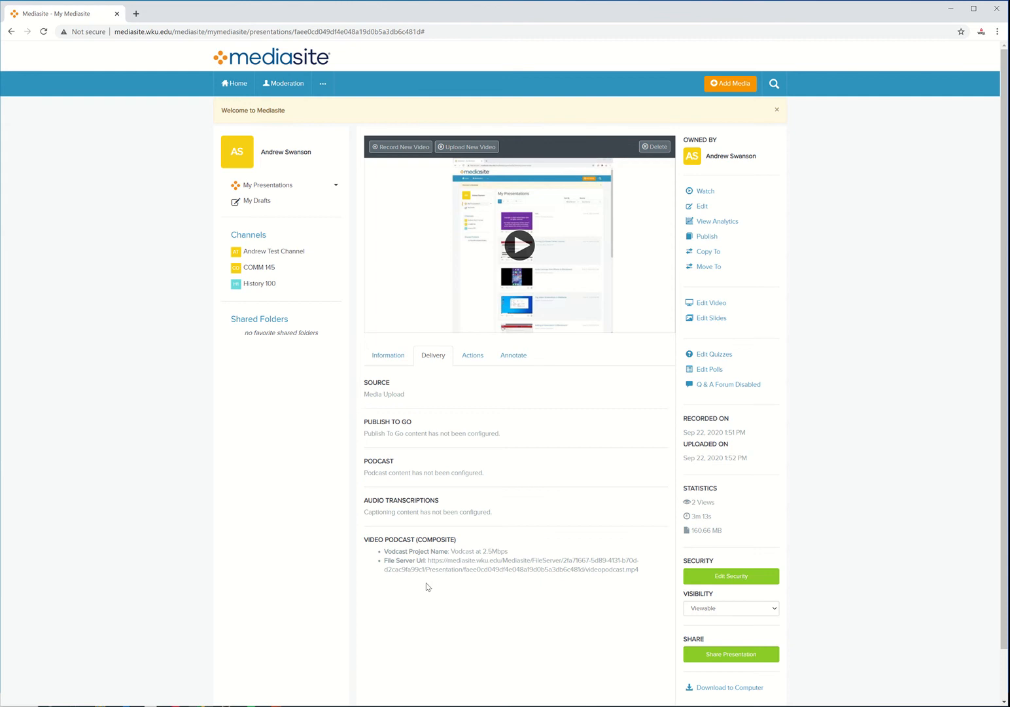
{"action": "left_click", "coordinate": [713, 688]}
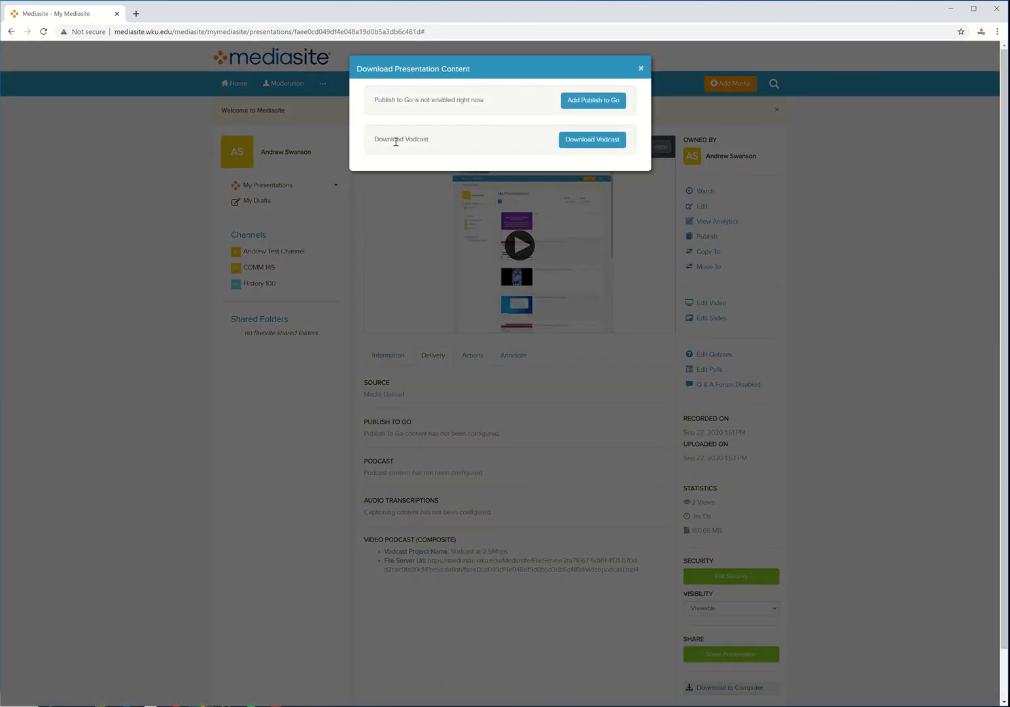
{"action": "left_click", "coordinate": [583, 144]}
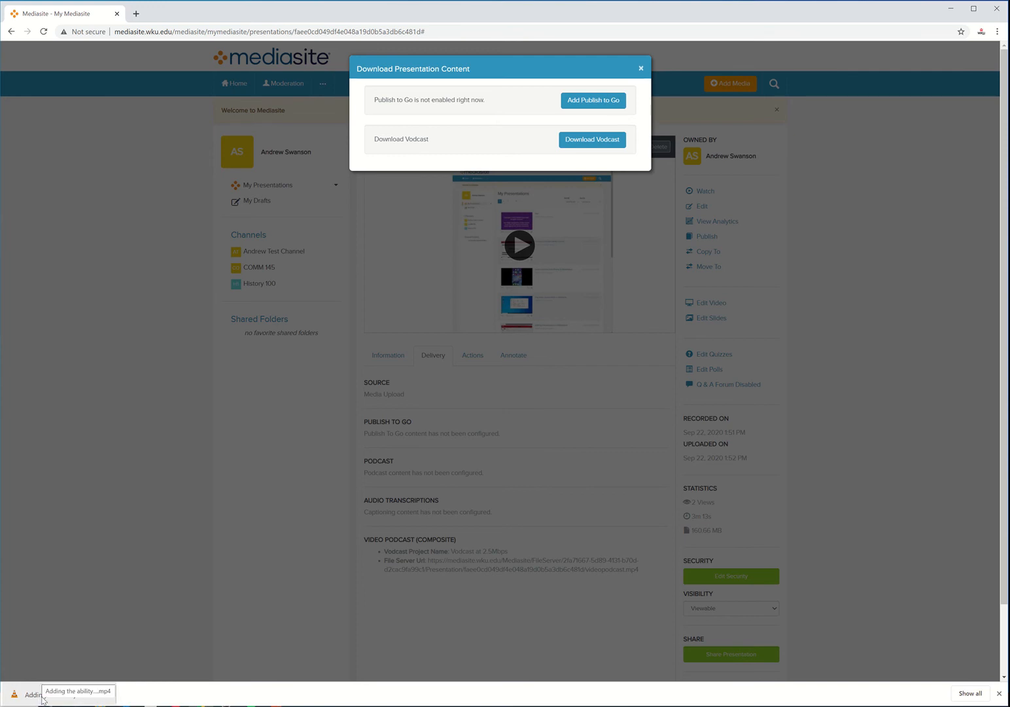
Switch to YouTube in a new browser tab and start a video upload
{"action": "left_click", "coordinate": [136, 14]}
{"action": "type", "text": "you"}
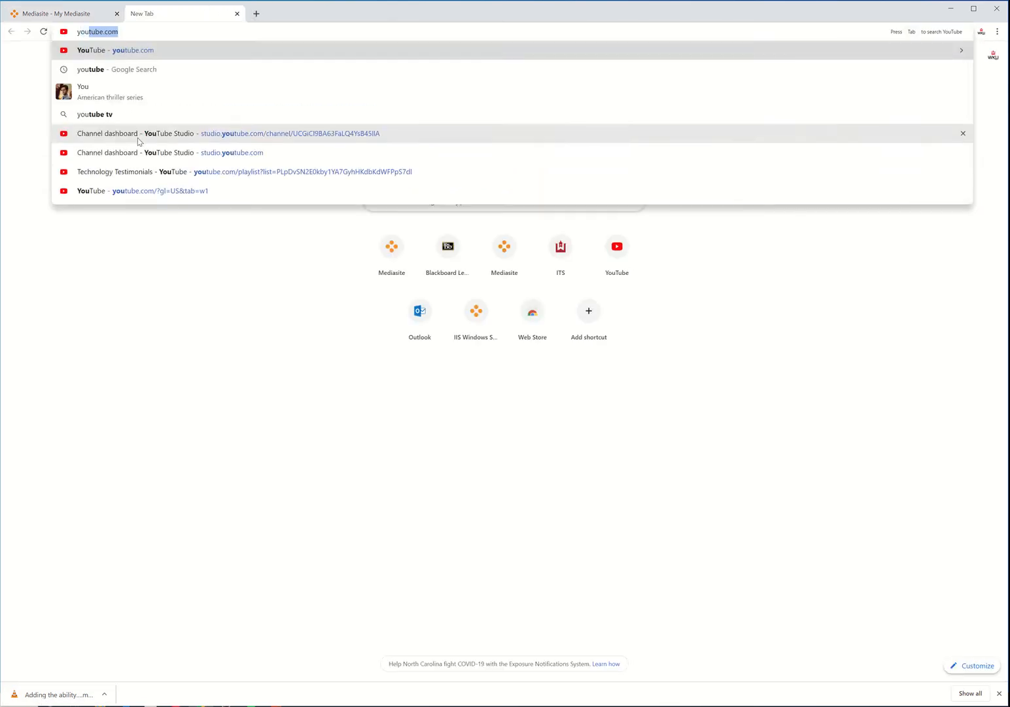
{"action": "key", "text": "Return"}
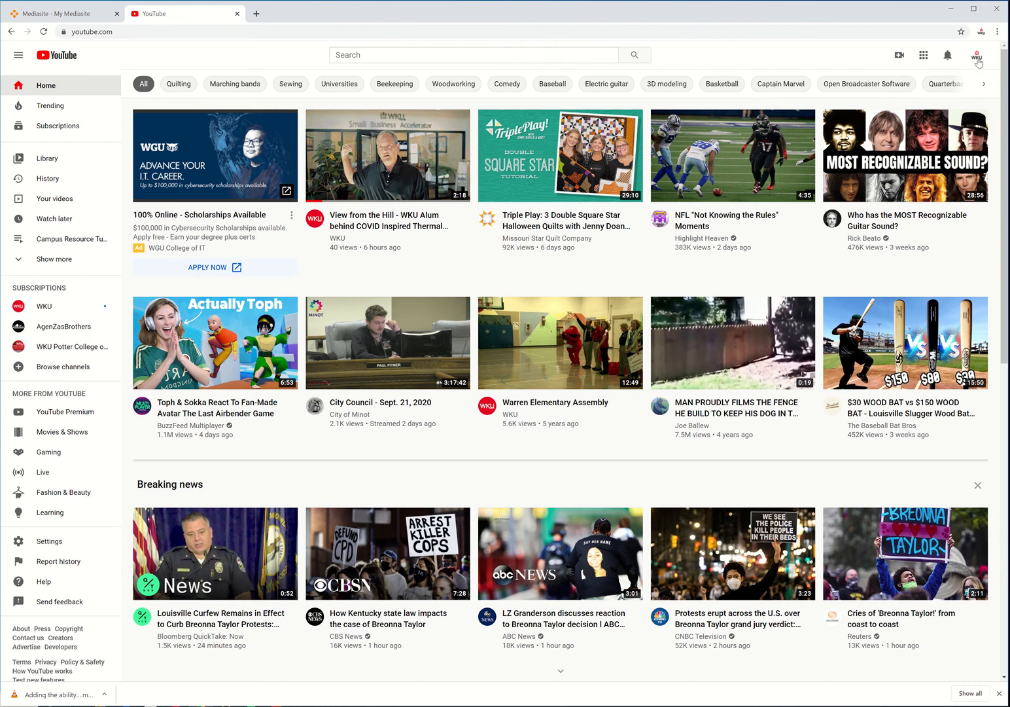
{"action": "left_click", "coordinate": [899, 59]}
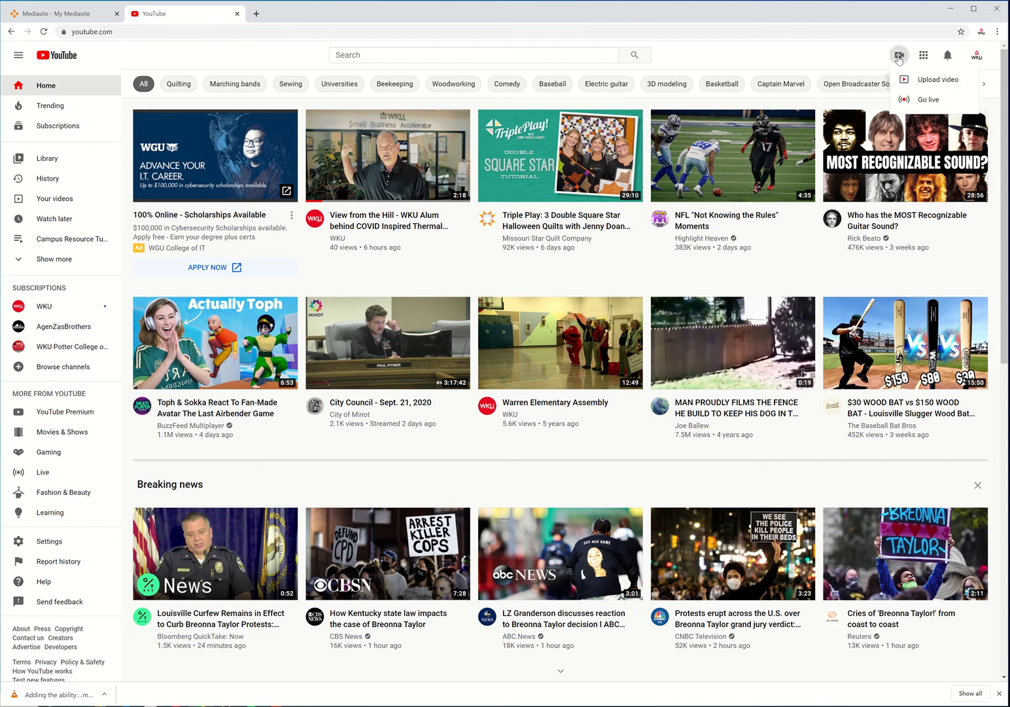
{"action": "left_click", "coordinate": [930, 84]}
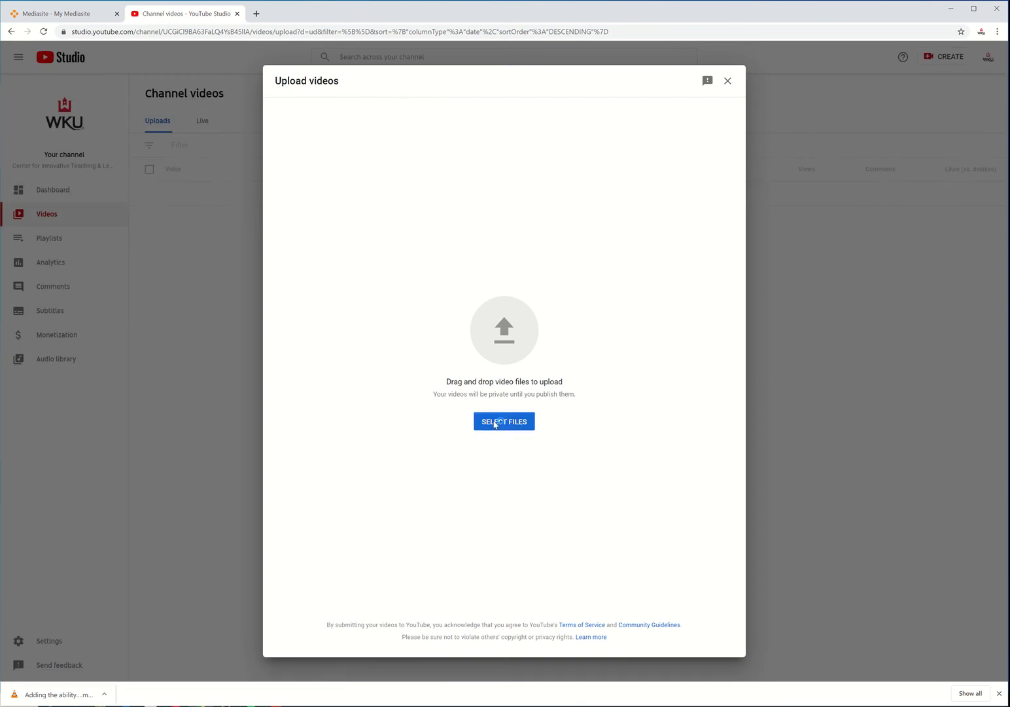
Upload the video "Adding the ability for people outside of WKU to view Mediasite Videos" from the Downloads folder
{"action": "left_click", "coordinate": [495, 423]}
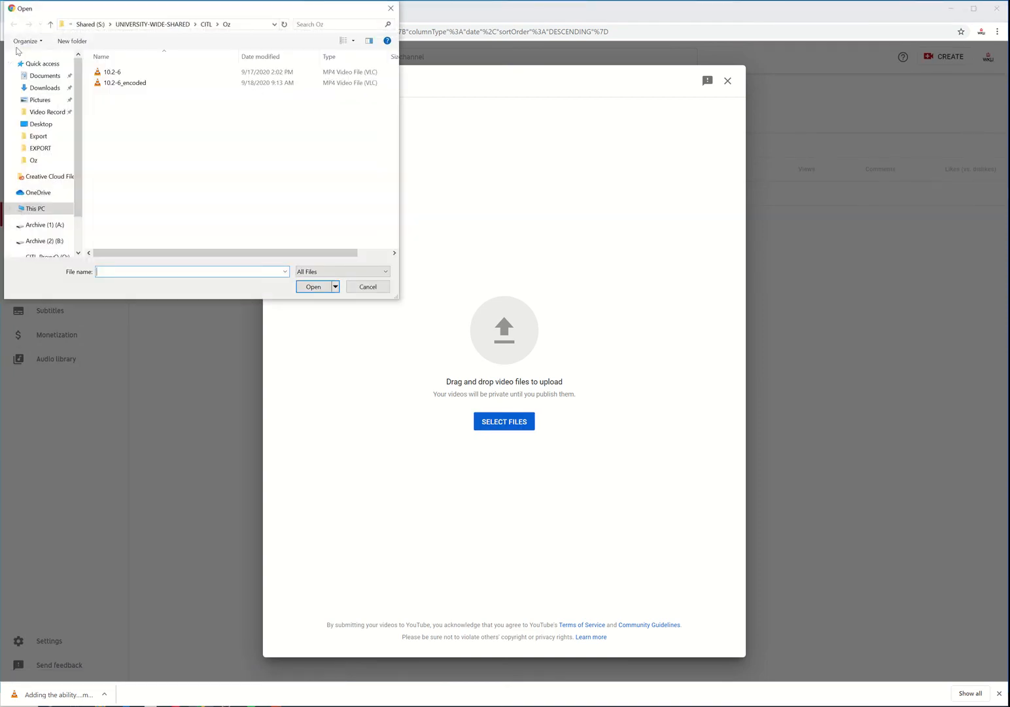
{"action": "left_click", "coordinate": [45, 88]}
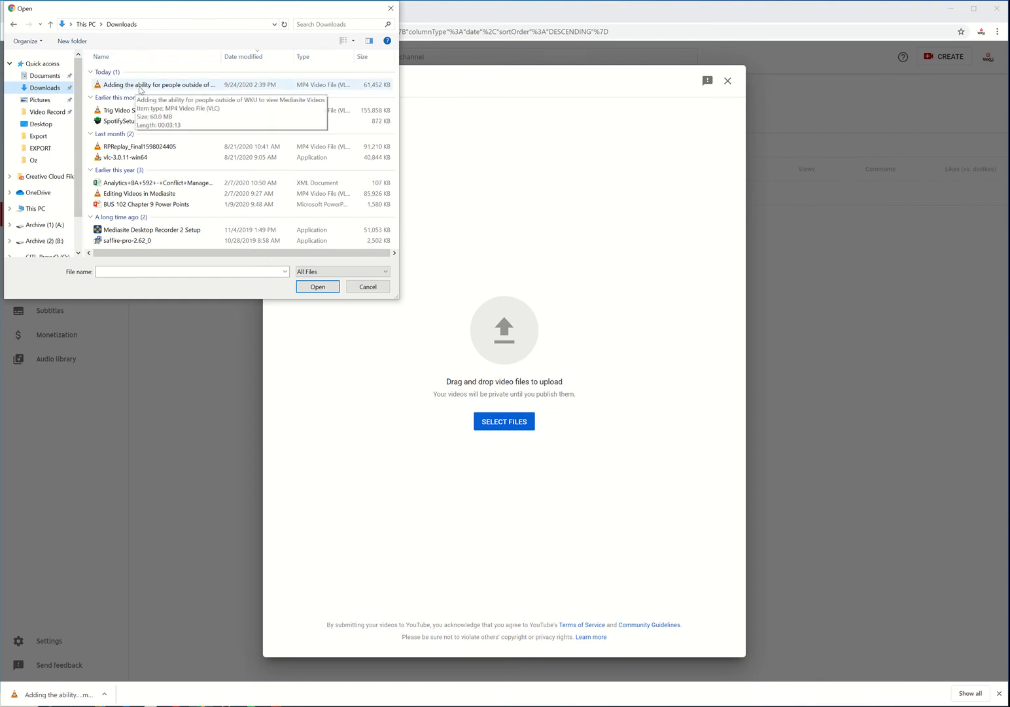
{"action": "left_click", "coordinate": [139, 85]}
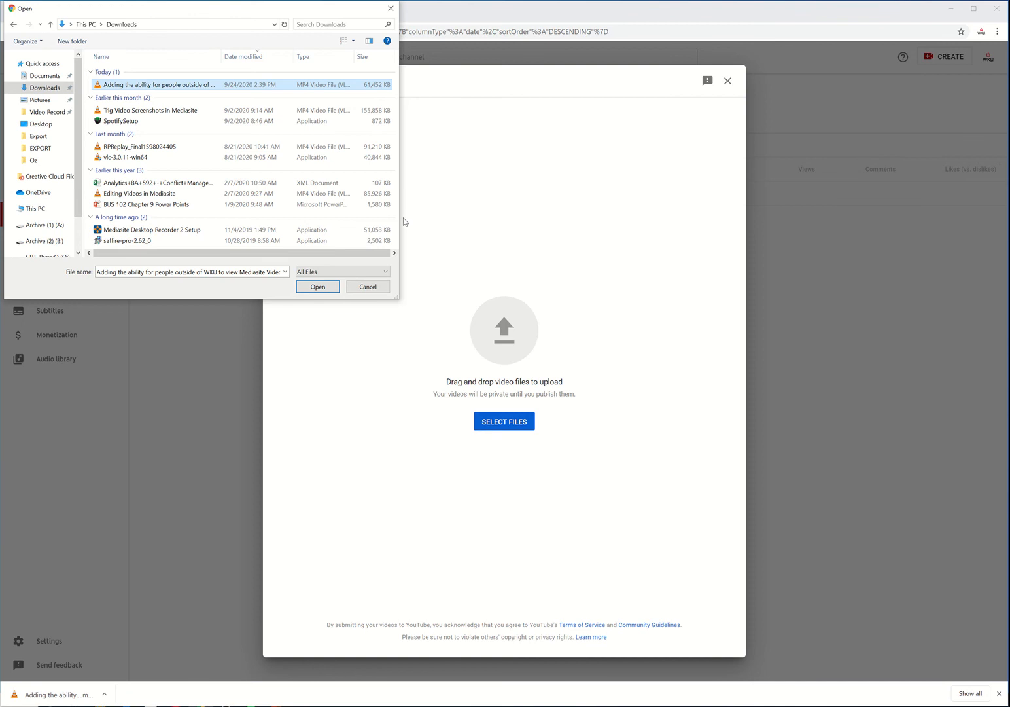
{"action": "left_click_drag", "start_coordinate": [397, 217], "coordinate": [618, 226]}
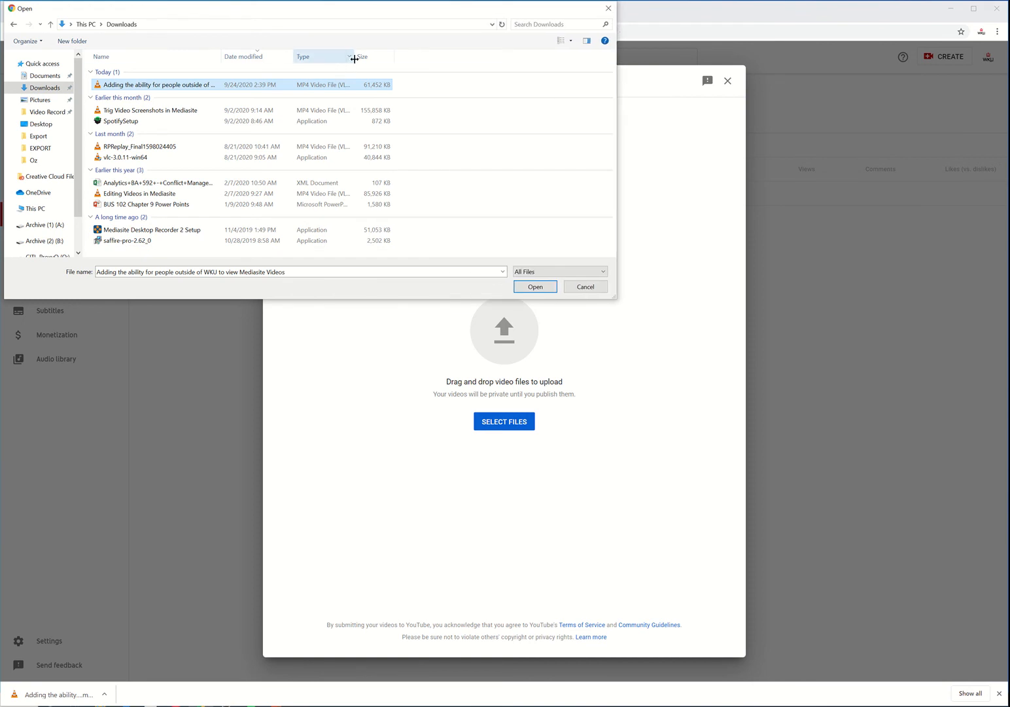
{"action": "left_click_drag", "start_coordinate": [354, 58], "coordinate": [435, 58]}
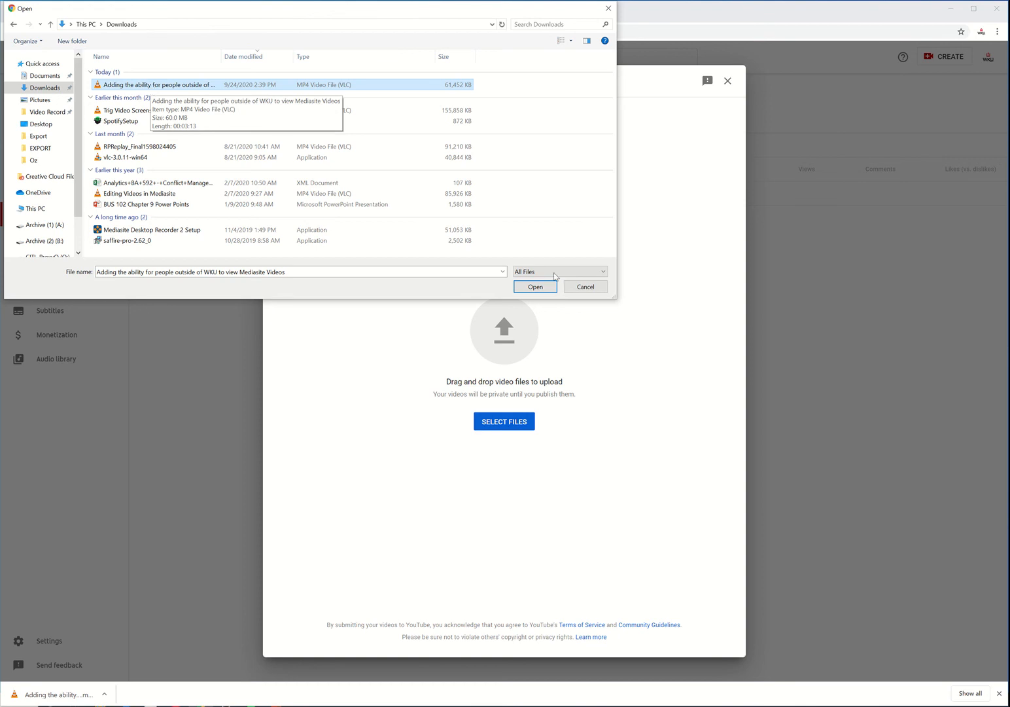
{"action": "left_click", "coordinate": [547, 288]}
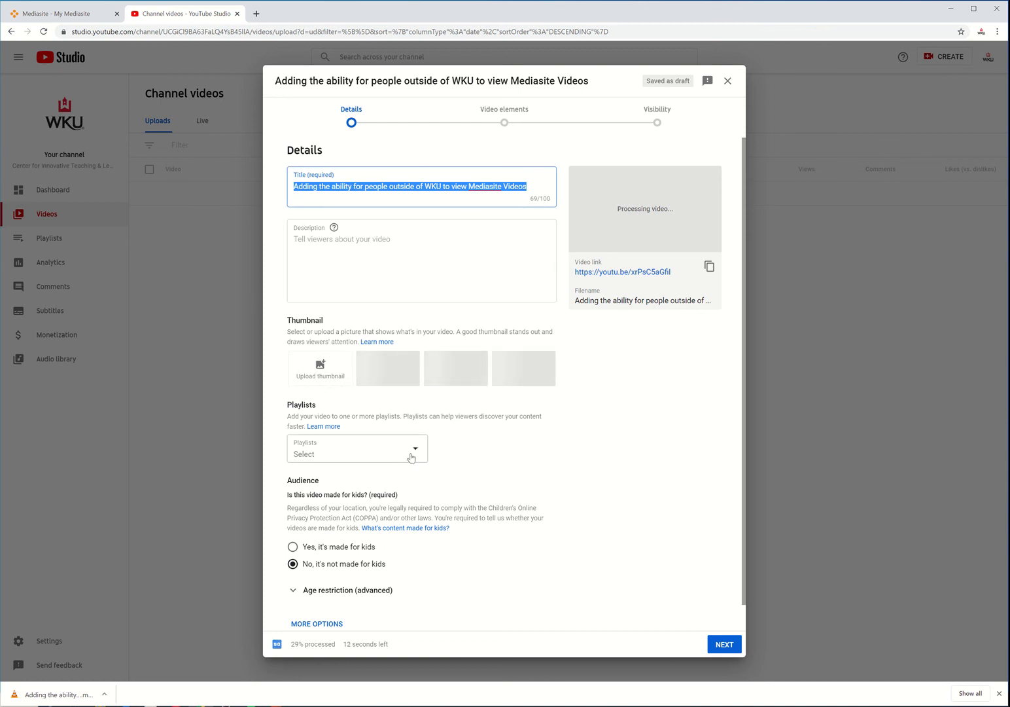
Advance the upload through Details and Video elements to the Visibility stage, leaving the video's settings as they are
{"action": "scroll", "coordinate": [465, 458], "scroll_direction": "down", "scroll_amount": 1}
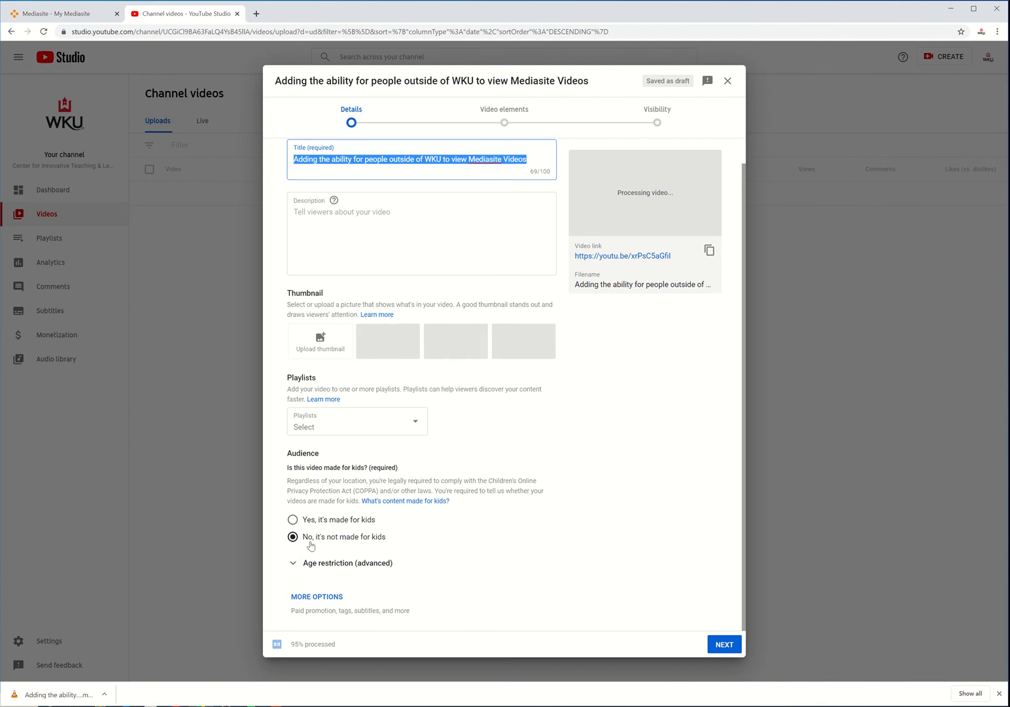
{"action": "left_click", "coordinate": [728, 644]}
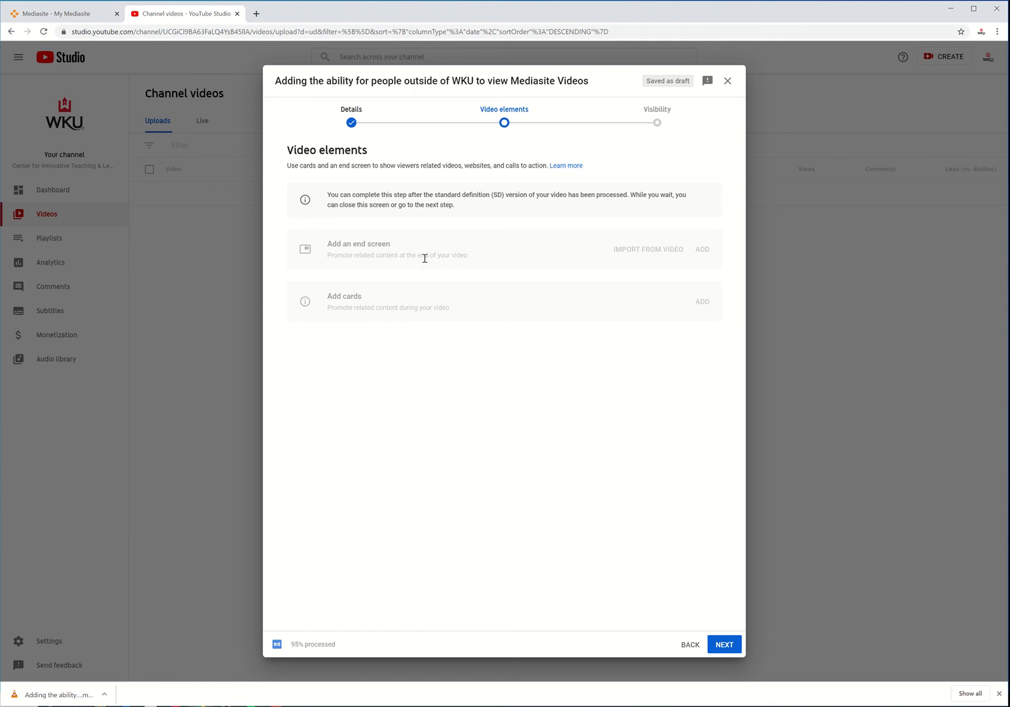
{"action": "left_click", "coordinate": [725, 645]}
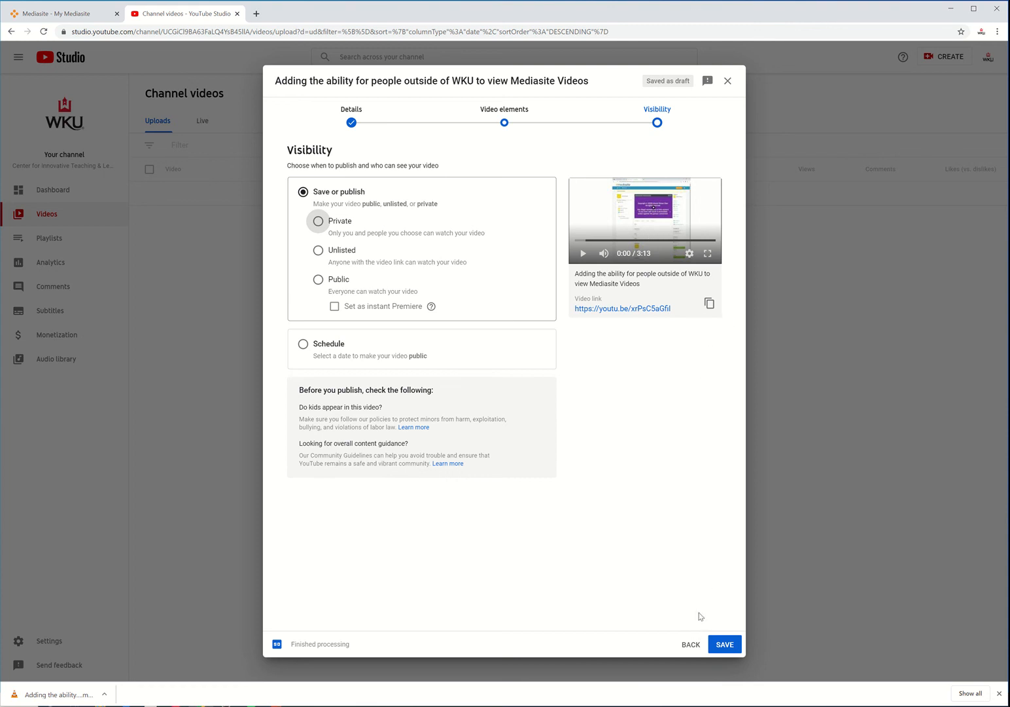
Copy the uploaded video's link, paste it into a new Word document, and return to the YouTube upload
{"action": "left_click", "coordinate": [710, 305]}
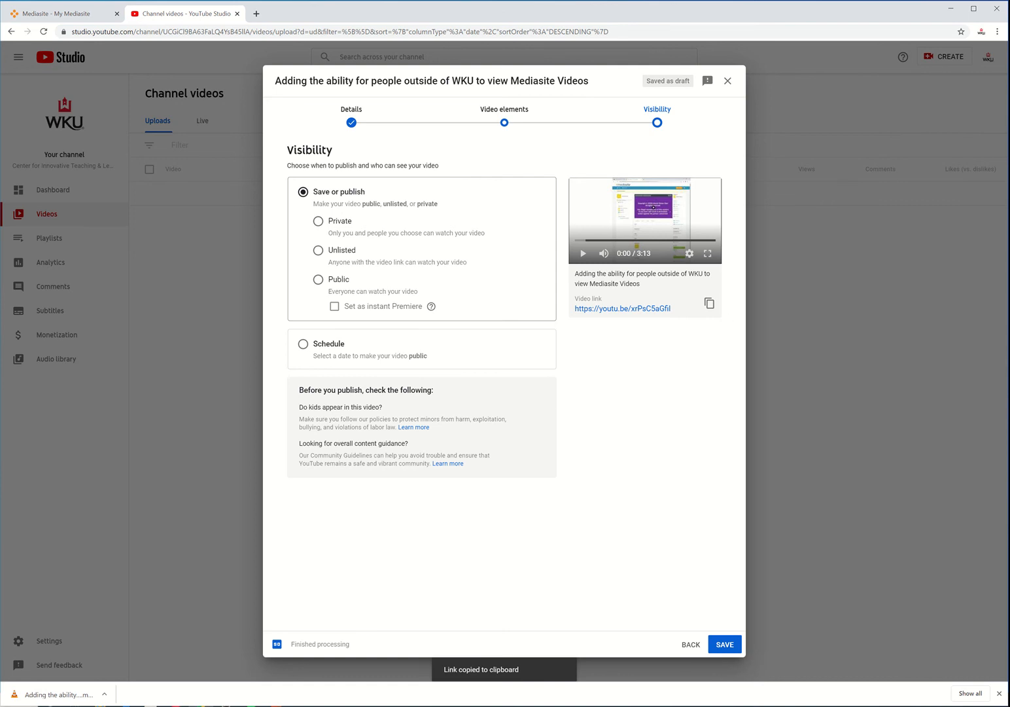
{"action": "key", "text": "super"}
{"action": "type", "text": "word"}
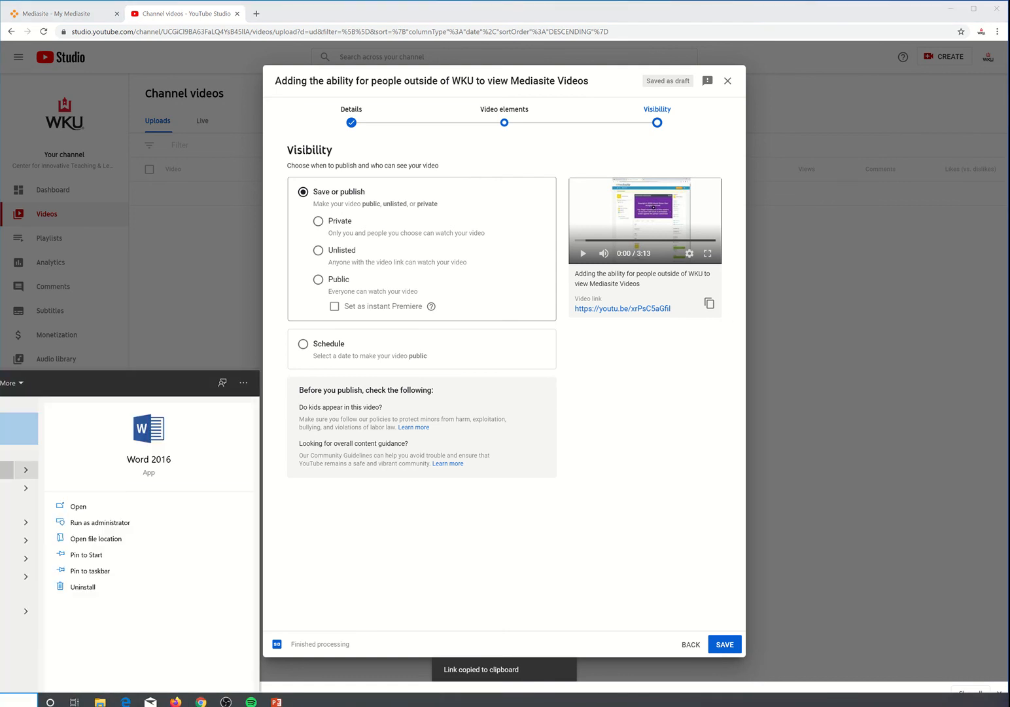
{"action": "key", "text": "Return"}
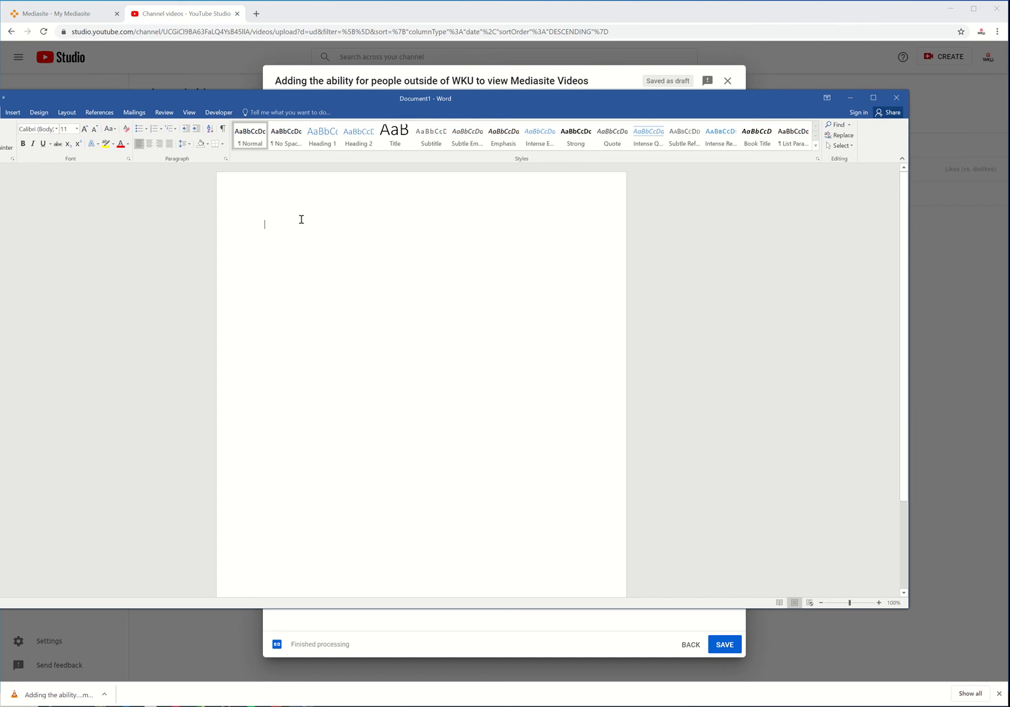
{"action": "key", "text": "ctrl+v"}
{"action": "key", "text": "Return"}
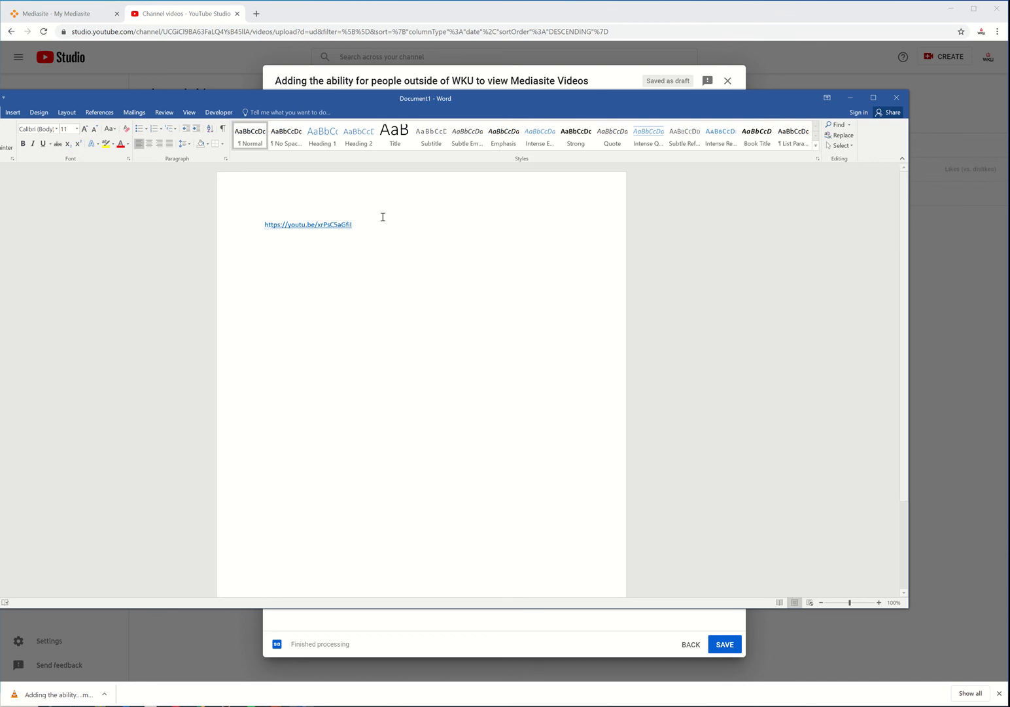
{"action": "left_click", "coordinate": [601, 87]}
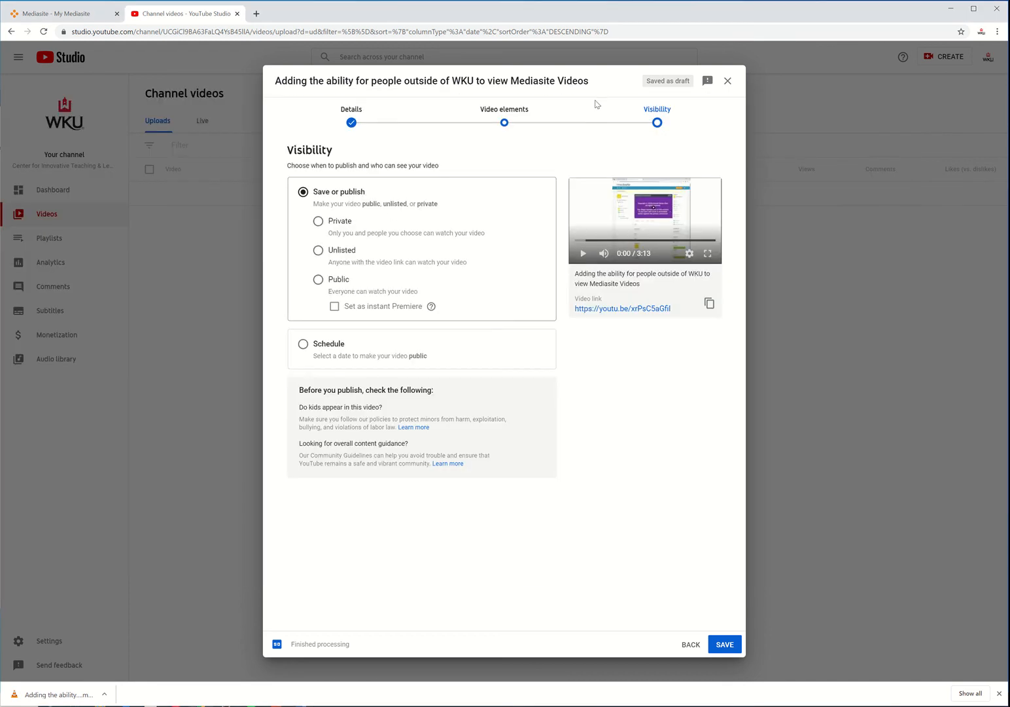
Set the video's visibility to Unlisted and go back to the upload's Details stage
{"action": "left_click", "coordinate": [734, 651]}
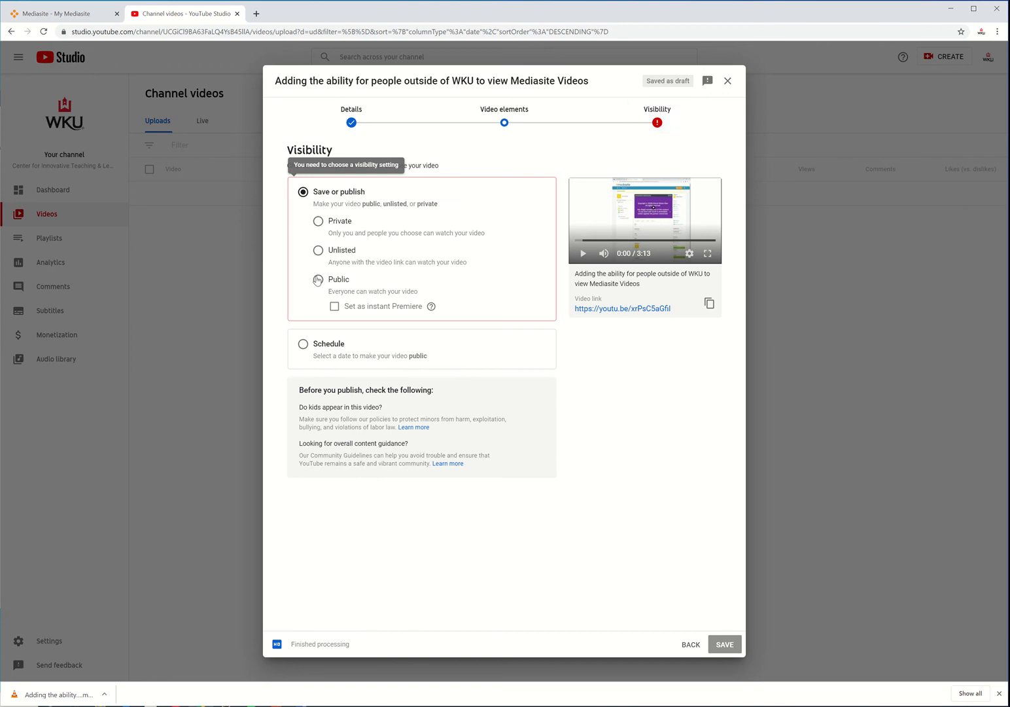
{"action": "left_click", "coordinate": [318, 250]}
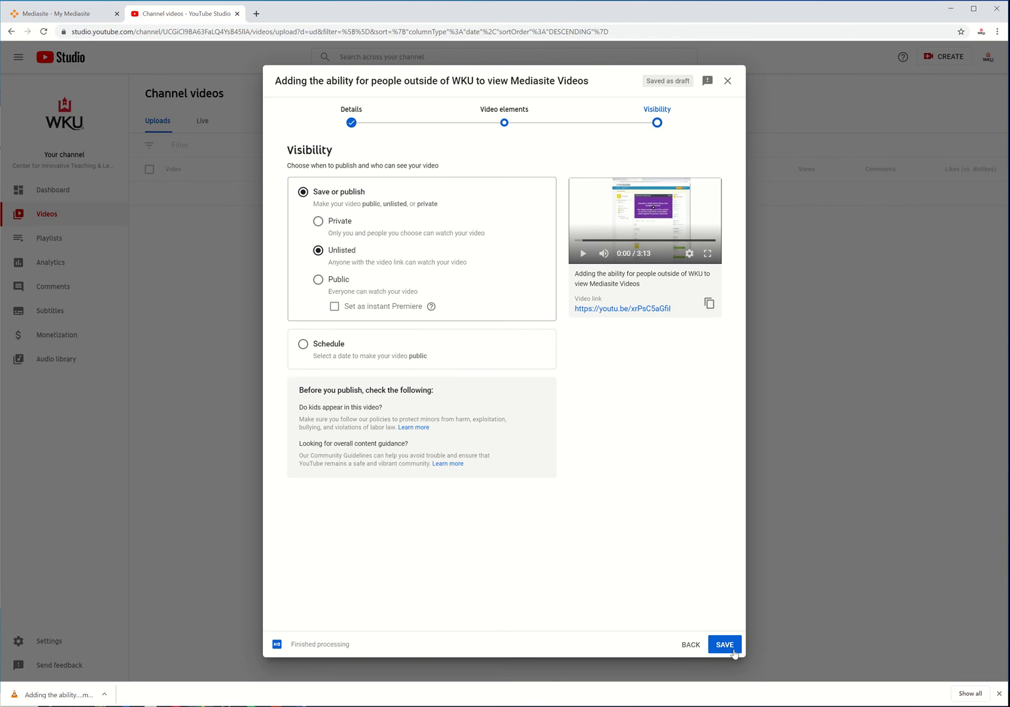
{"action": "left_click", "coordinate": [352, 124]}
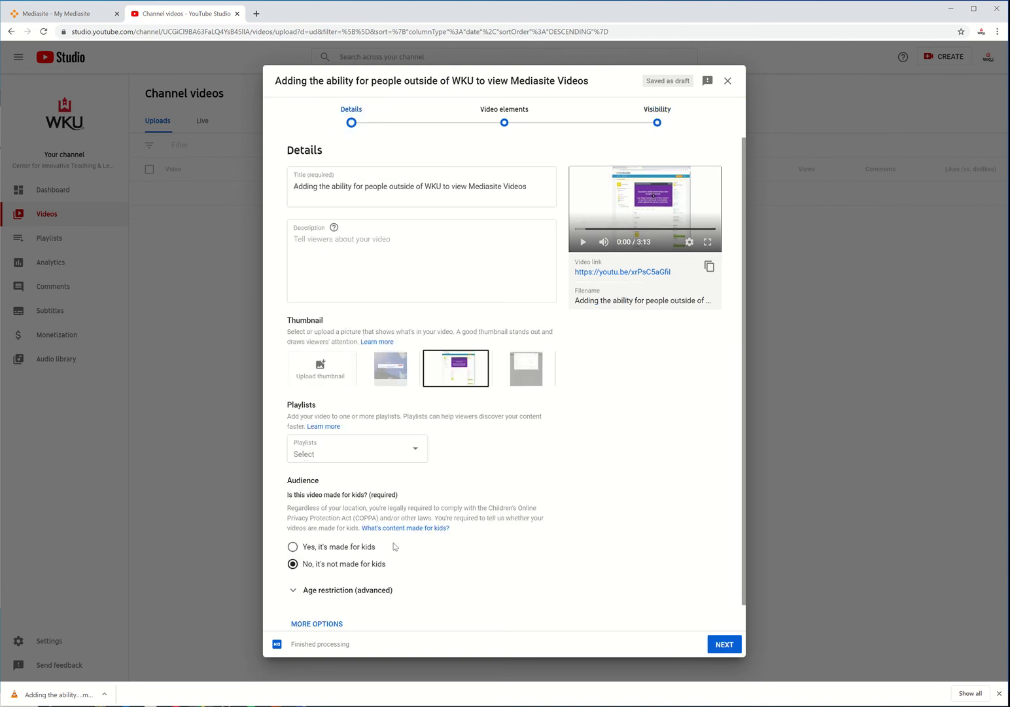
Add the video to the Tips & Tricks playlist in the upload details
{"action": "left_click", "coordinate": [413, 449]}
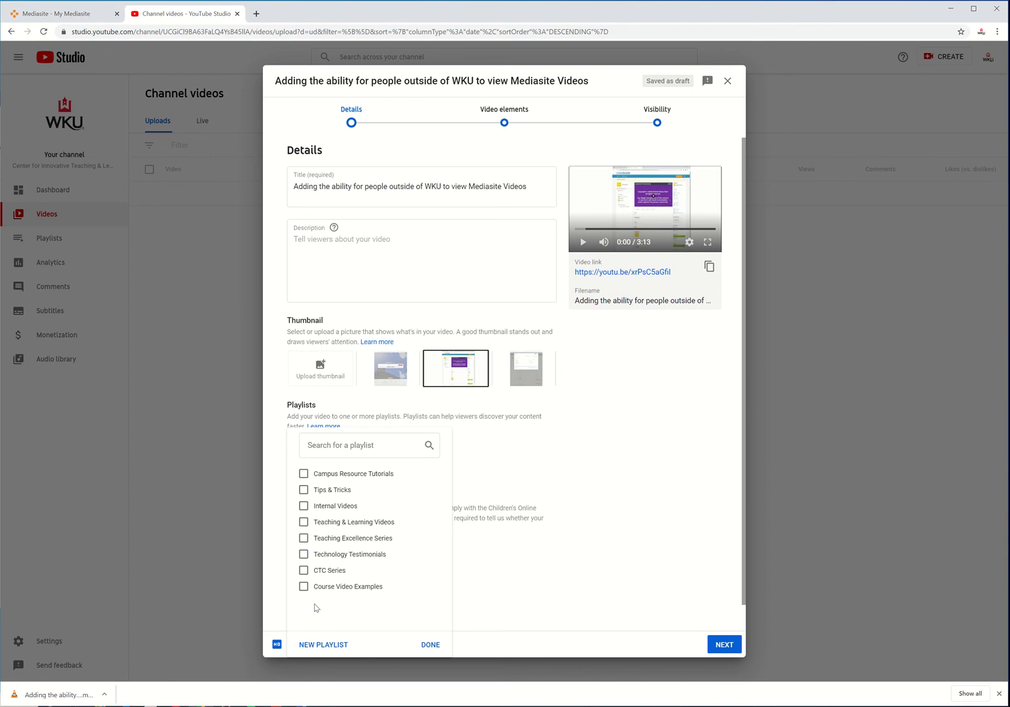
{"action": "left_click", "coordinate": [304, 491]}
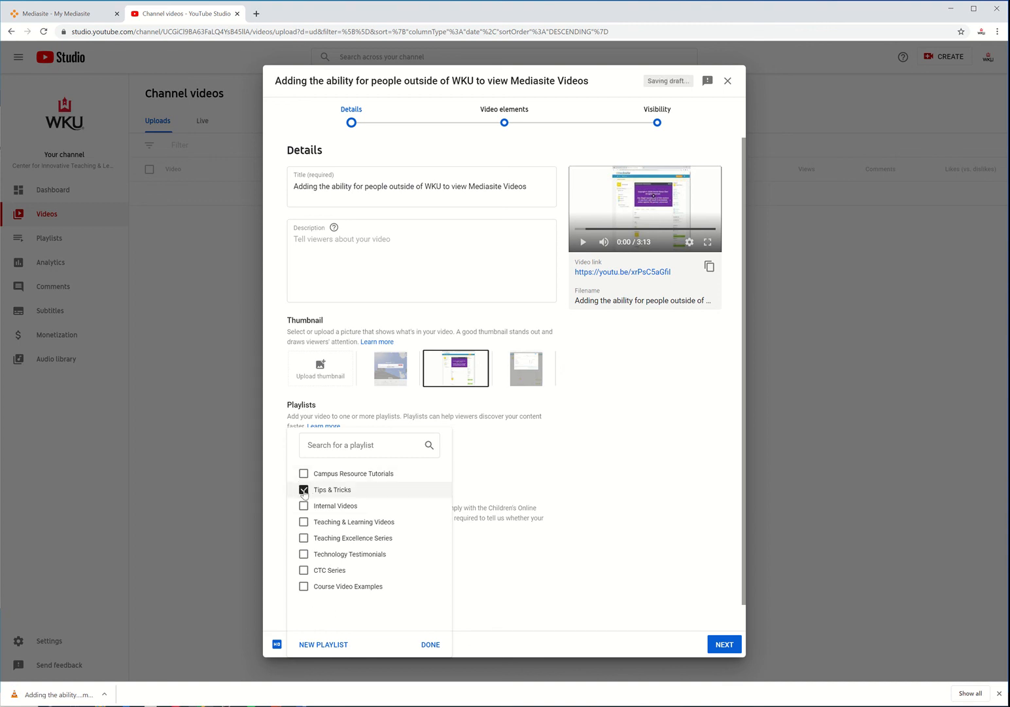
{"action": "left_click", "coordinate": [430, 645]}
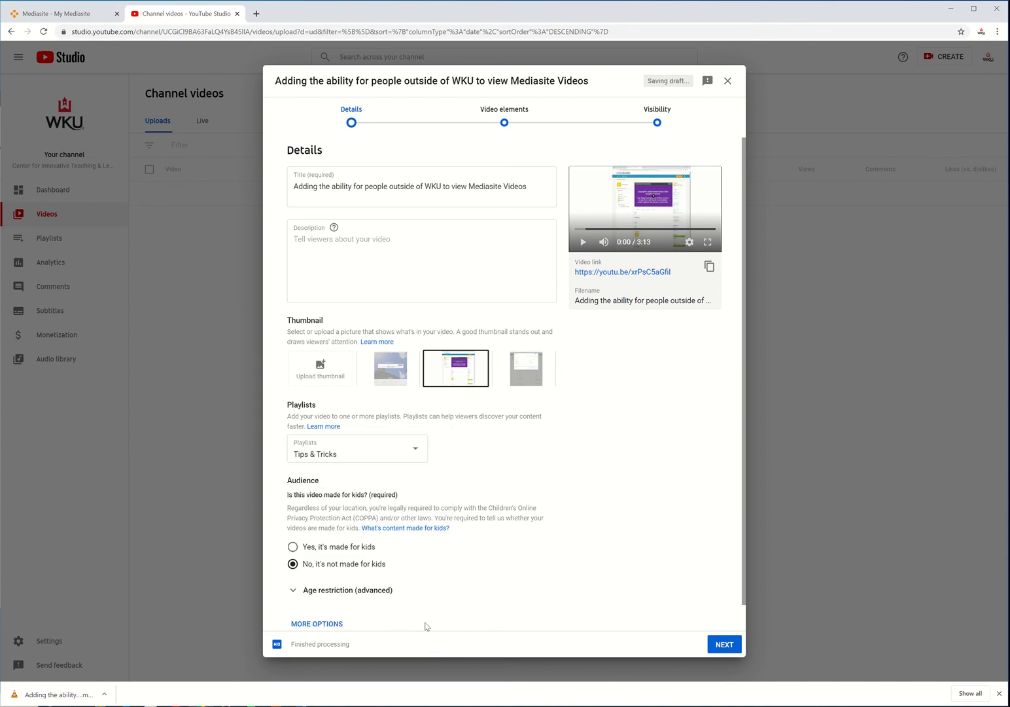
Save the upload from the Visibility stage with Unlisted kept, and dismiss the published-video dialog
{"action": "left_click", "coordinate": [658, 113]}
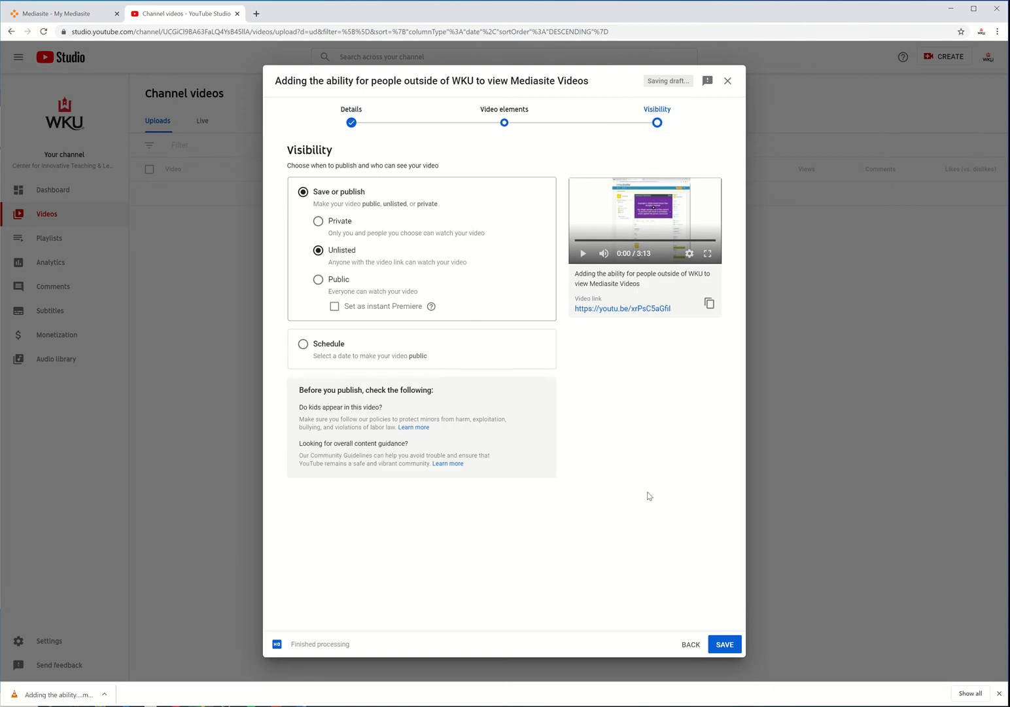
{"action": "left_click", "coordinate": [724, 645]}
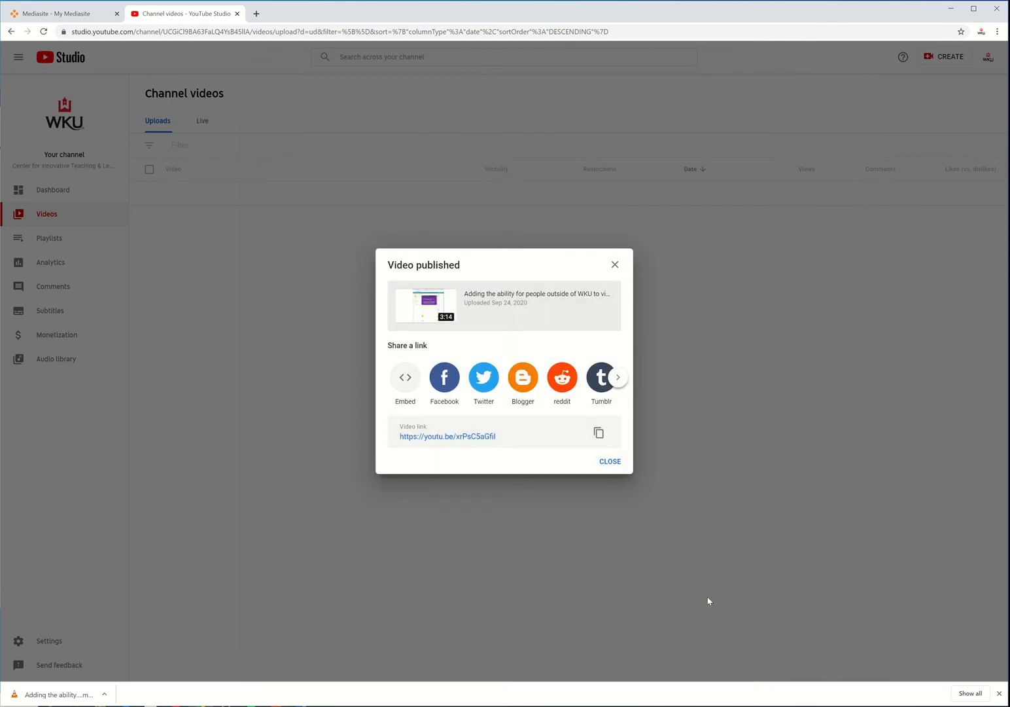
{"action": "left_click", "coordinate": [615, 265]}
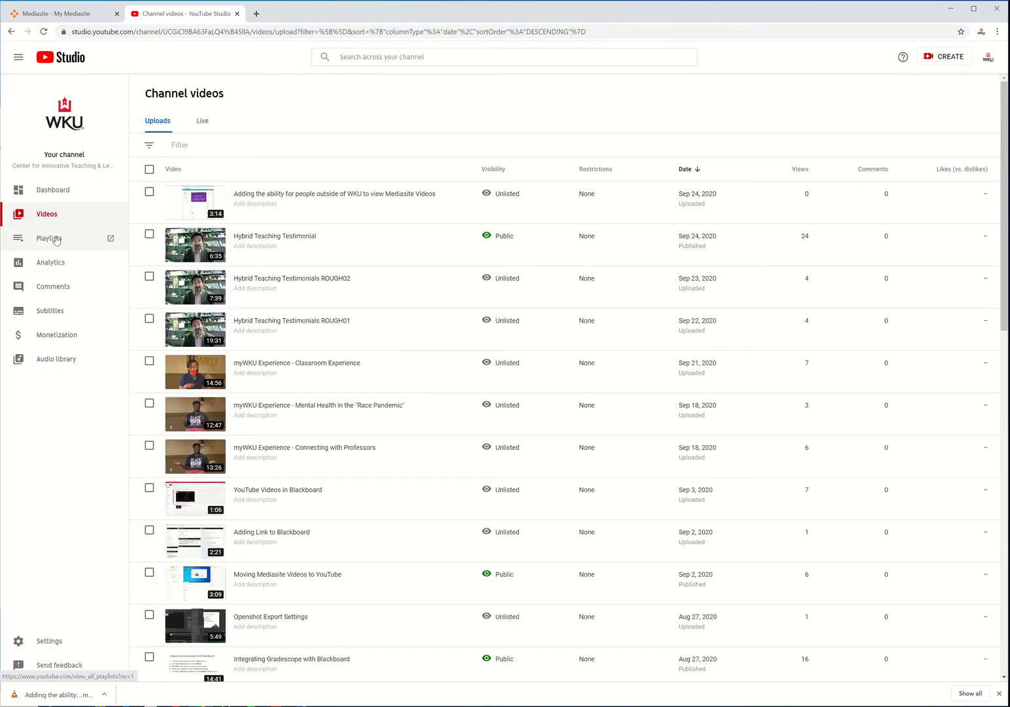
Open the Tips & Tricks playlist from the channel's playlists and select the playlist page's web address
{"action": "left_click", "coordinate": [56, 239]}
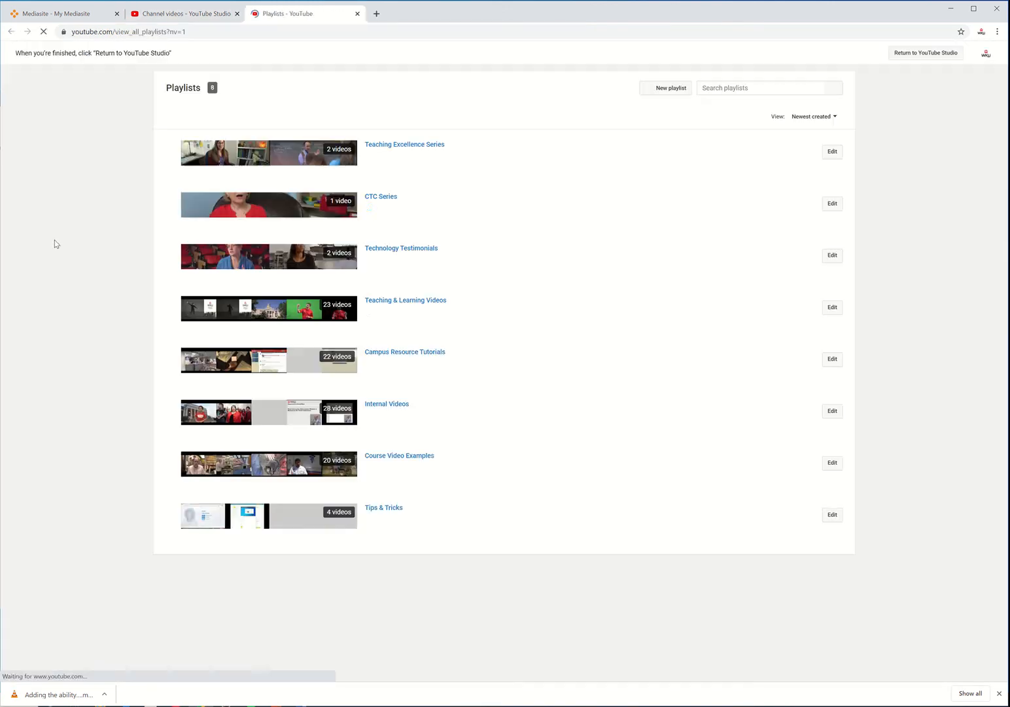
{"action": "left_click", "coordinate": [378, 511]}
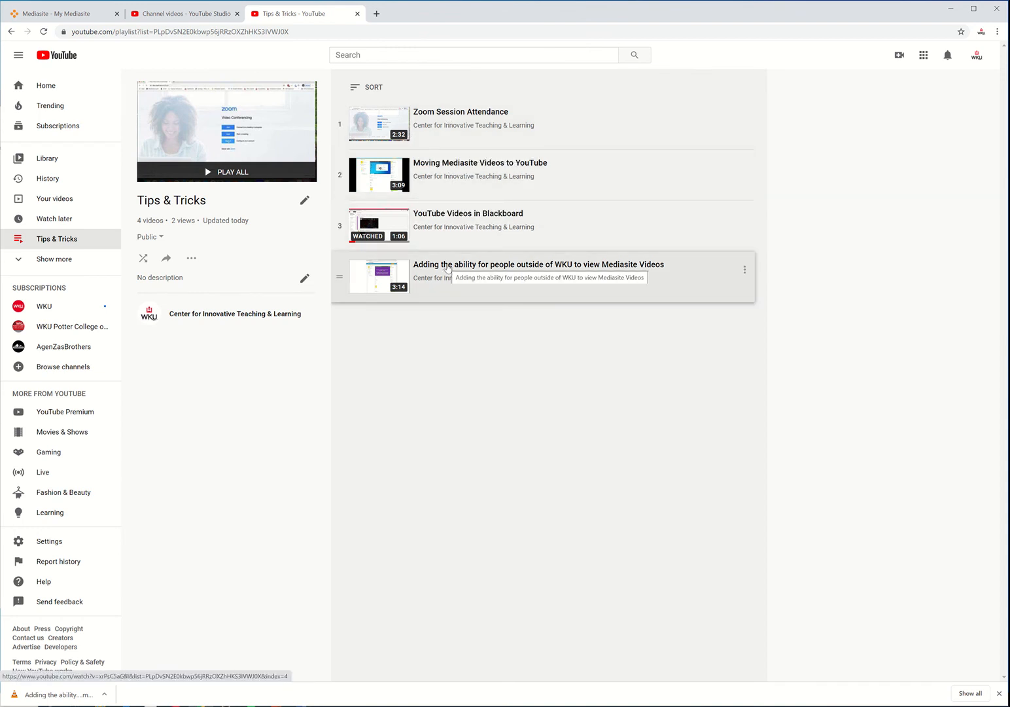
{"action": "left_click", "coordinate": [299, 31]}
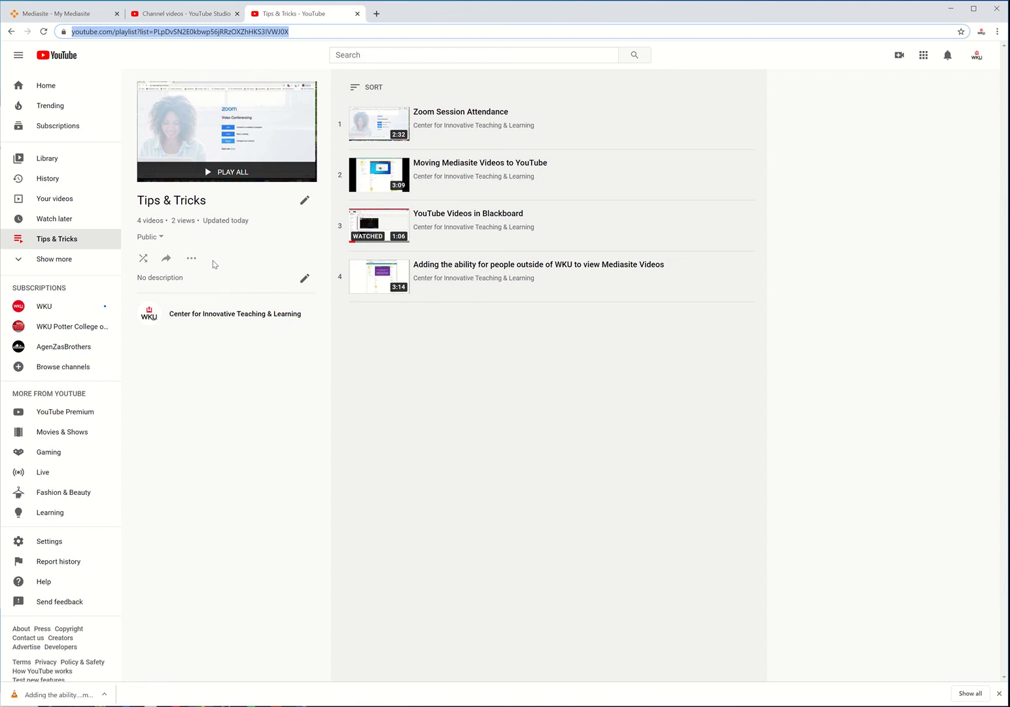
Open the Center for Innovative Teaching & Learning channel page, pausing its featured video, and select the channel's web address
{"action": "left_click", "coordinate": [204, 320]}
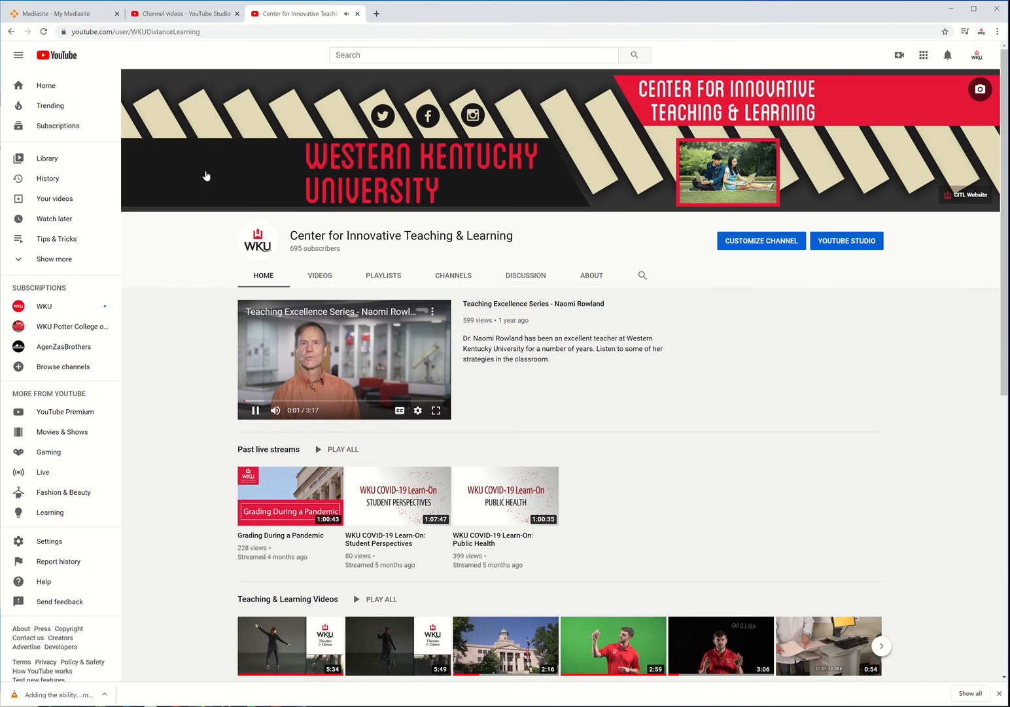
{"action": "left_click", "coordinate": [261, 375]}
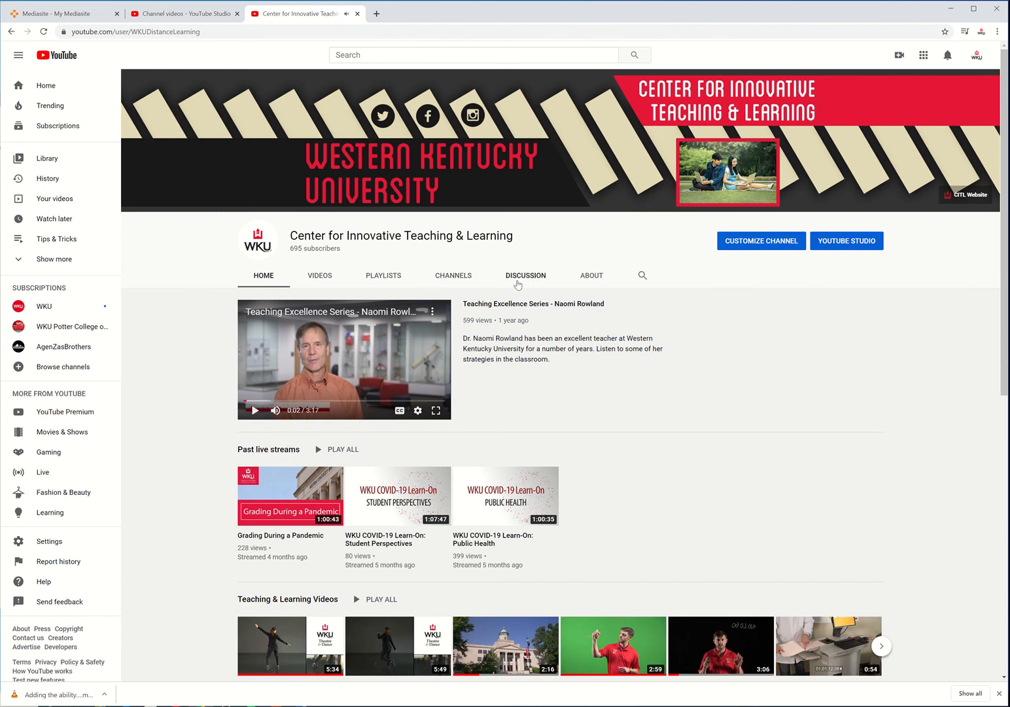
{"action": "left_click", "coordinate": [185, 34]}
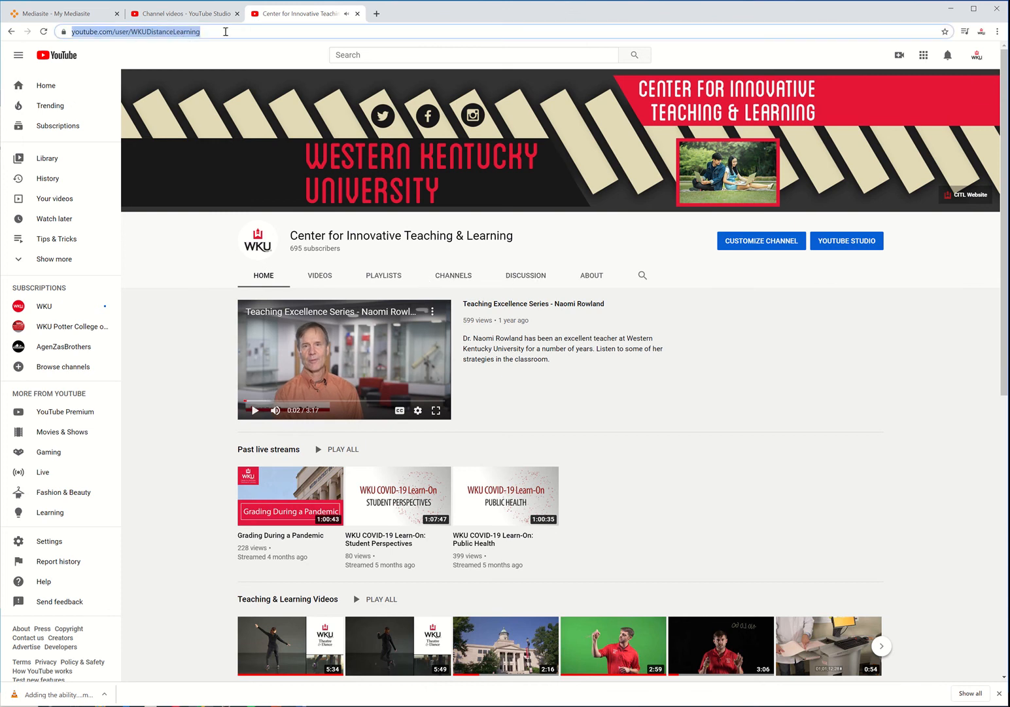